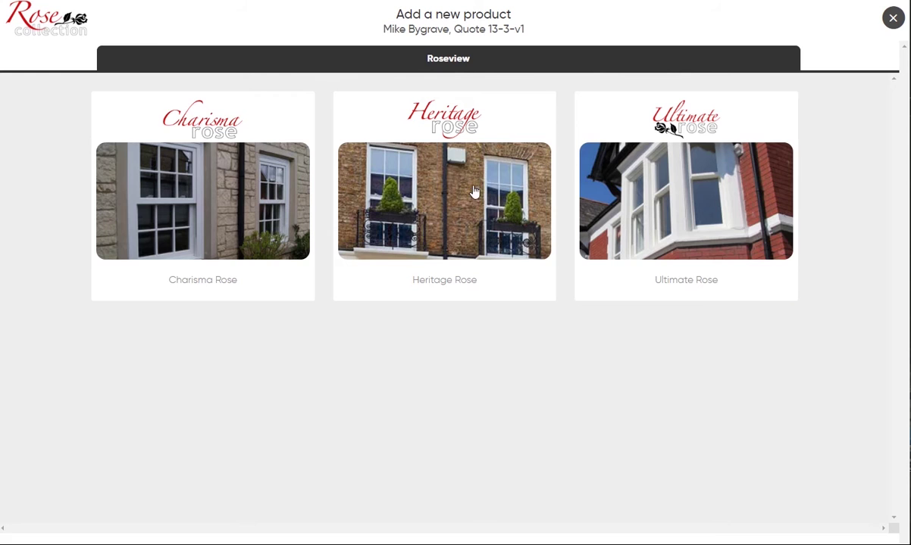
Add an Ultimate Rose product with the location "kitchen" and the Single sash window style.
{"action": "left_click", "coordinate": [614, 203]}
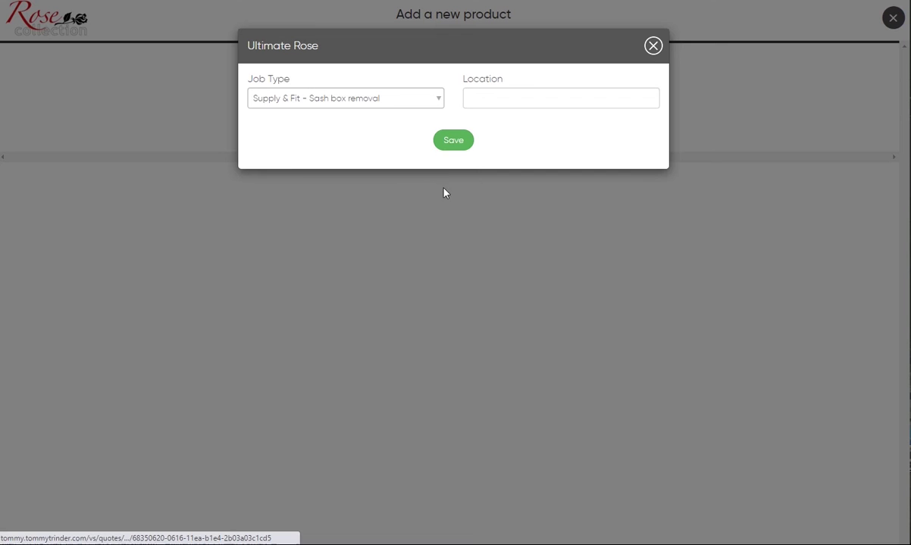
{"action": "left_click", "coordinate": [486, 94]}
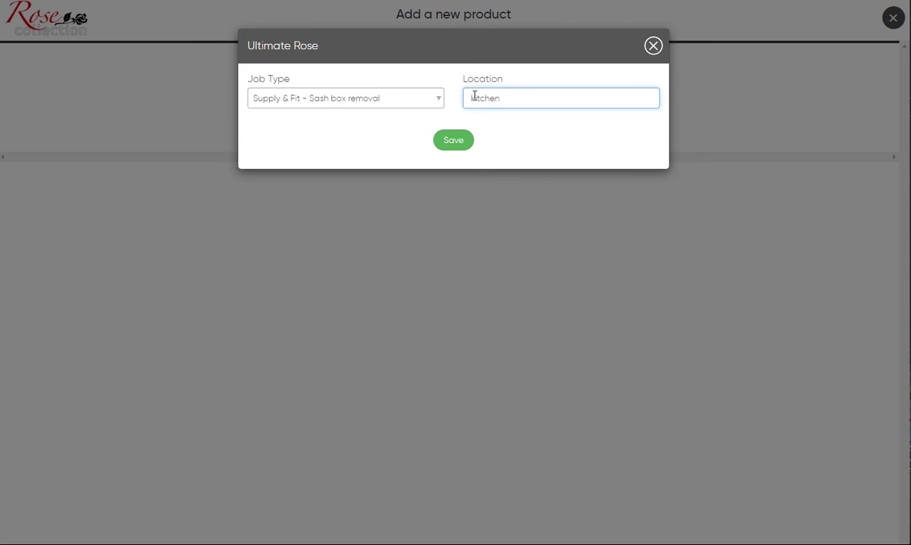
{"action": "type", "text": "kitchen"}
{"action": "left_click", "coordinate": [455, 140]}
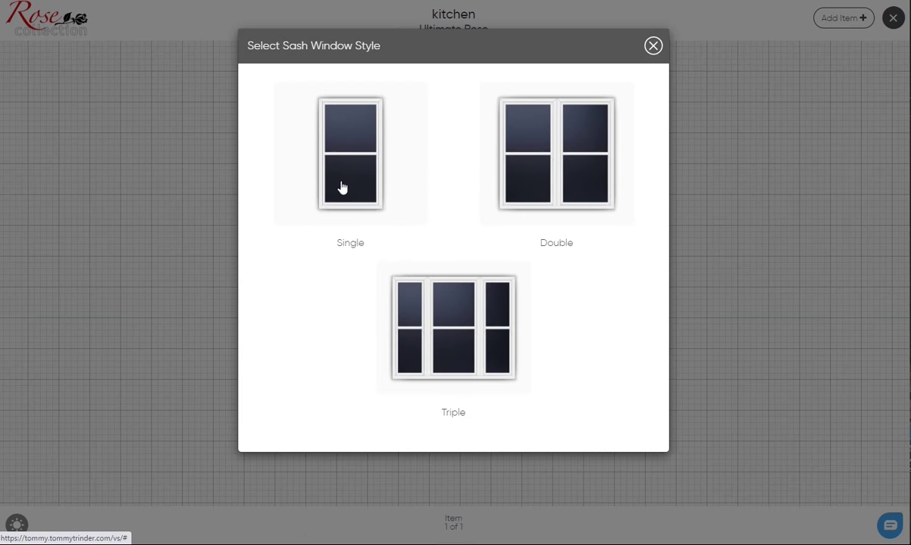
{"action": "left_click", "coordinate": [341, 187]}
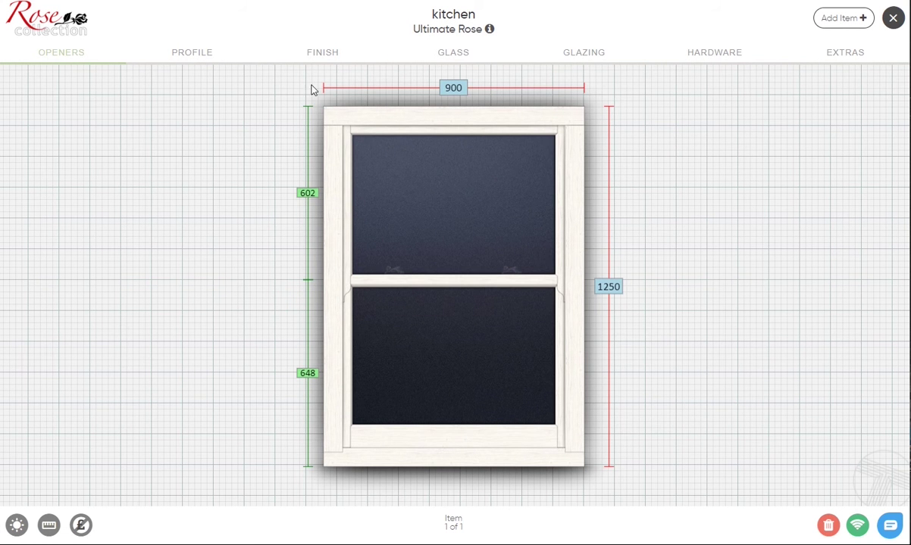
Set the window's overall dimensions to 1200 wide and 1800 high.
{"action": "left_click", "coordinate": [456, 98]}
{"action": "left_click_drag", "start_coordinate": [376, 81], "coordinate": [292, 85]}
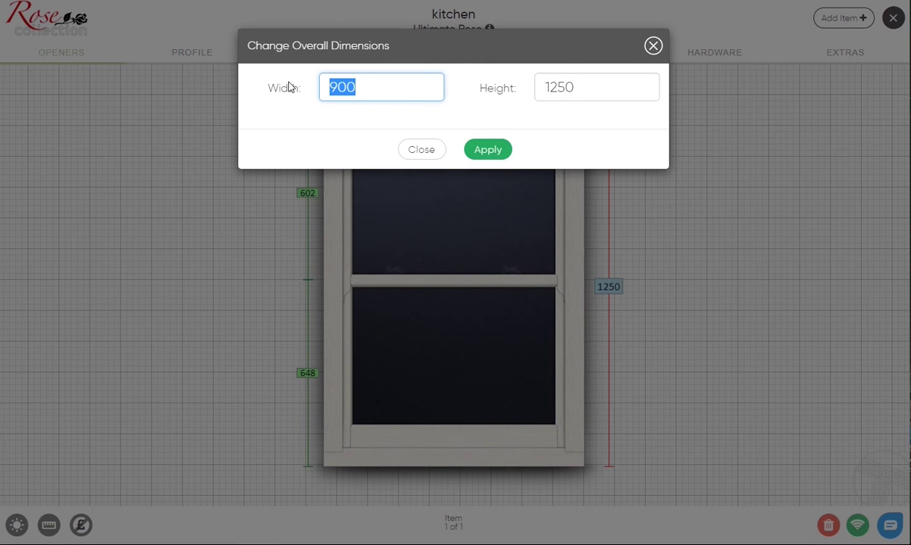
{"action": "type", "text": "12"}
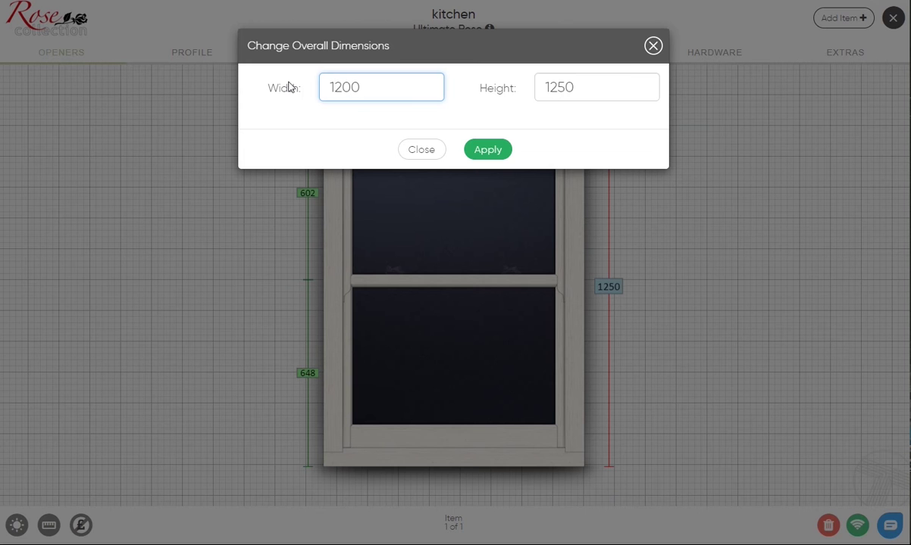
{"action": "key", "text": "Tab"}
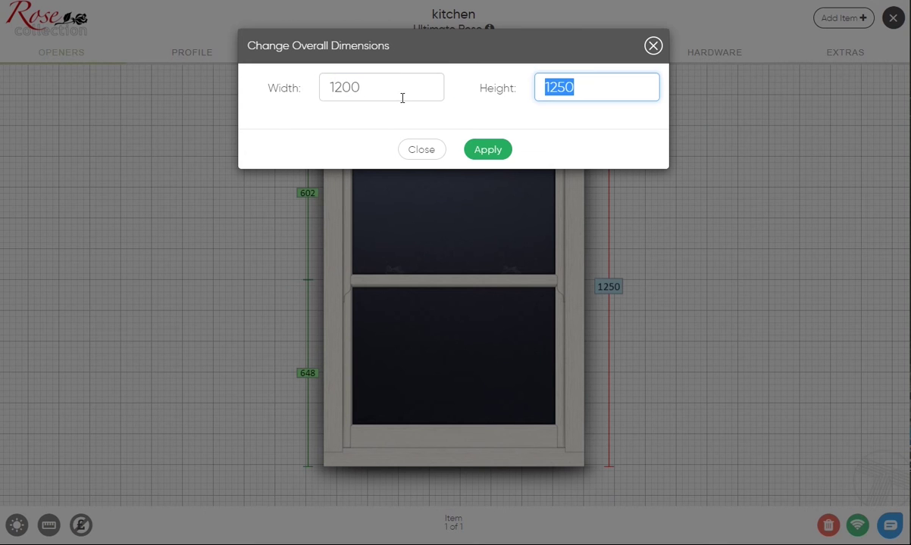
{"action": "type", "text": "1"}
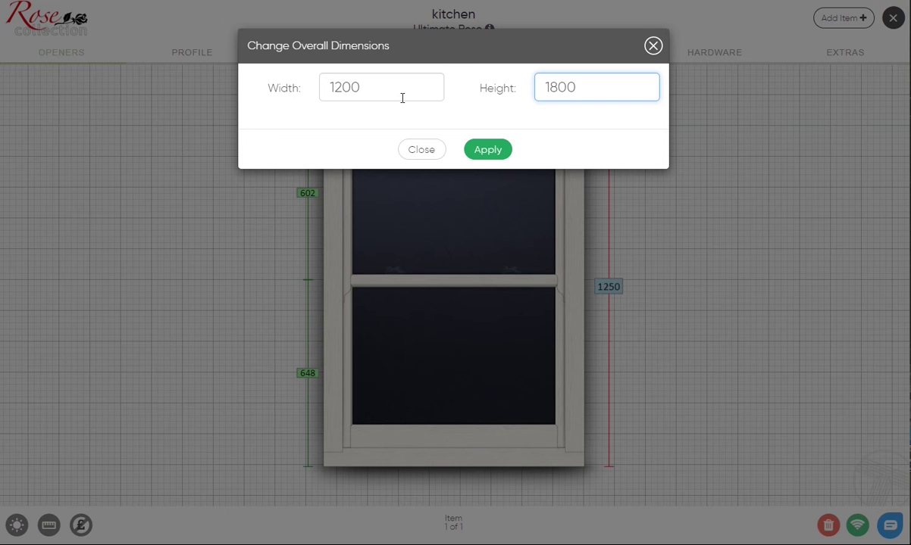
{"action": "left_click", "coordinate": [479, 149]}
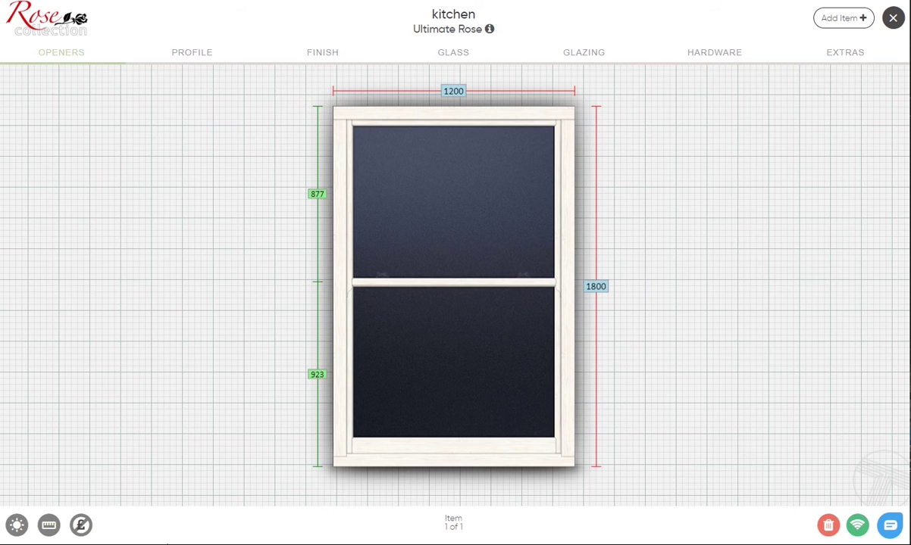
Toggle the price display on and off, and apply the Sliding/Sliding opener option to the upper and lower panes.
{"action": "left_click", "coordinate": [79, 527]}
{"action": "left_click", "coordinate": [78, 530]}
{"action": "left_click", "coordinate": [489, 215]}
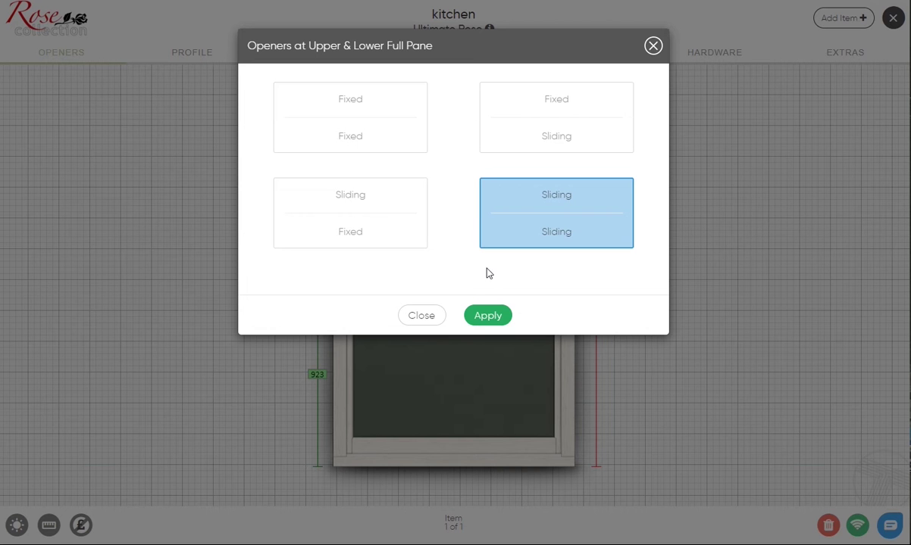
{"action": "left_click", "coordinate": [473, 315]}
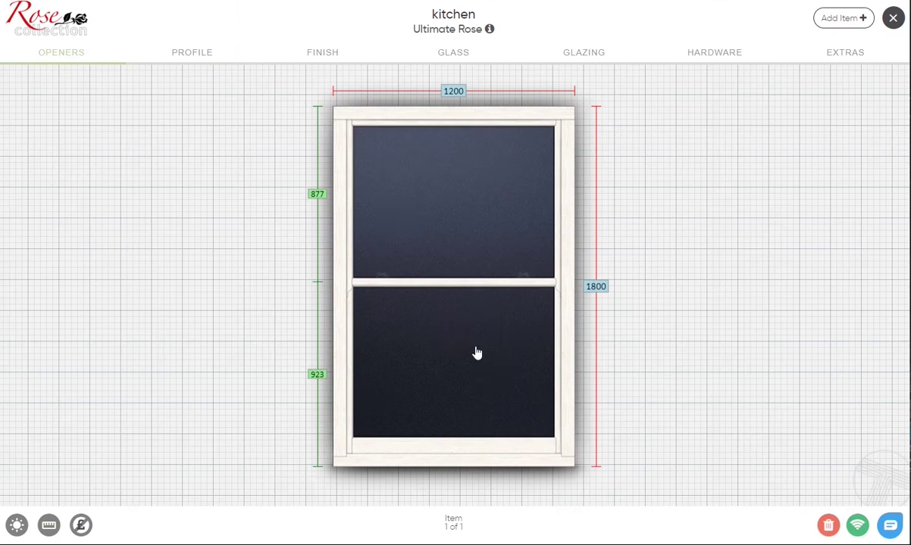
Look through the frame and sash profile options and enable the Staff Bead on the frame.
{"action": "left_click", "coordinate": [189, 53]}
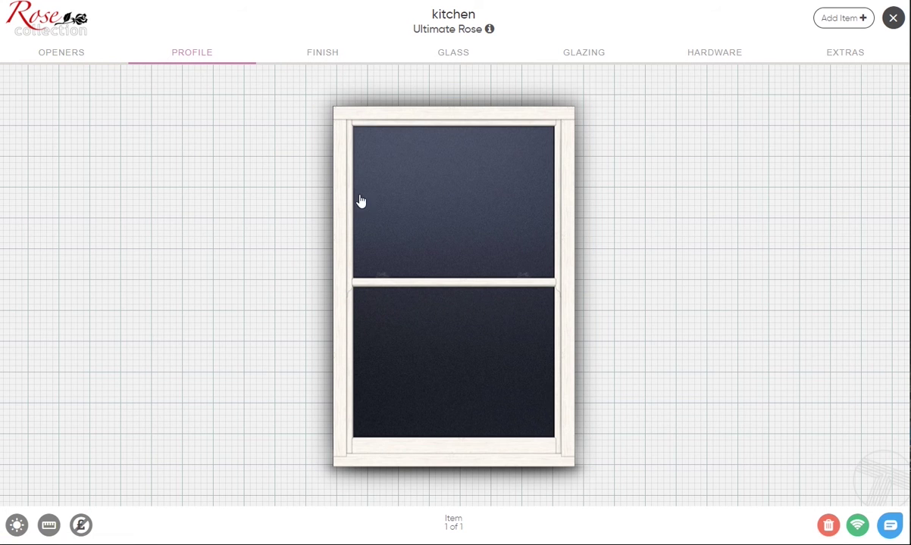
{"action": "left_click", "coordinate": [342, 246]}
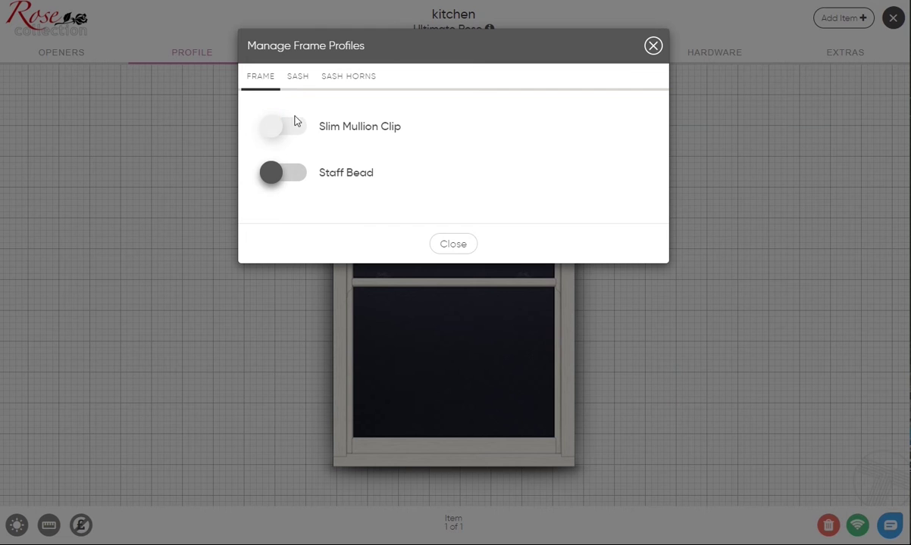
{"action": "left_click", "coordinate": [287, 80]}
{"action": "left_click", "coordinate": [265, 79]}
{"action": "left_click", "coordinate": [296, 77]}
{"action": "left_click", "coordinate": [271, 76]}
{"action": "left_click", "coordinate": [287, 79]}
{"action": "left_click", "coordinate": [266, 77]}
{"action": "left_click", "coordinate": [279, 173]}
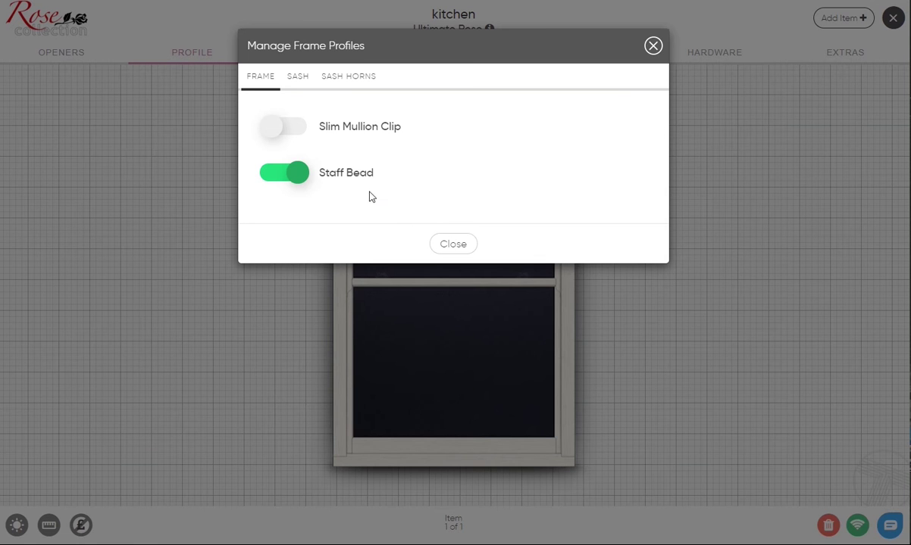
Apply the Run Through Horn option for the sash horns and check the window from its other side.
{"action": "left_click", "coordinate": [352, 85]}
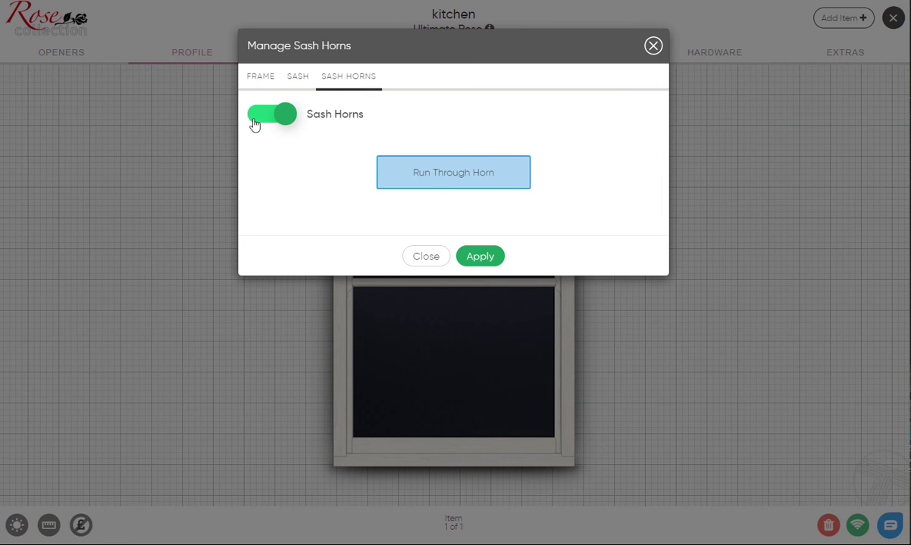
{"action": "left_click", "coordinate": [466, 257]}
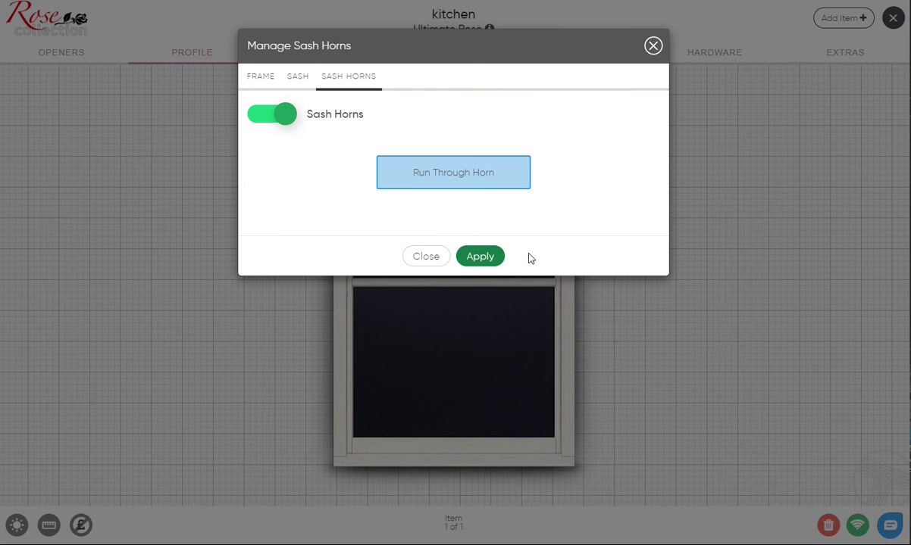
{"action": "left_click", "coordinate": [496, 258]}
{"action": "left_click", "coordinate": [425, 257]}
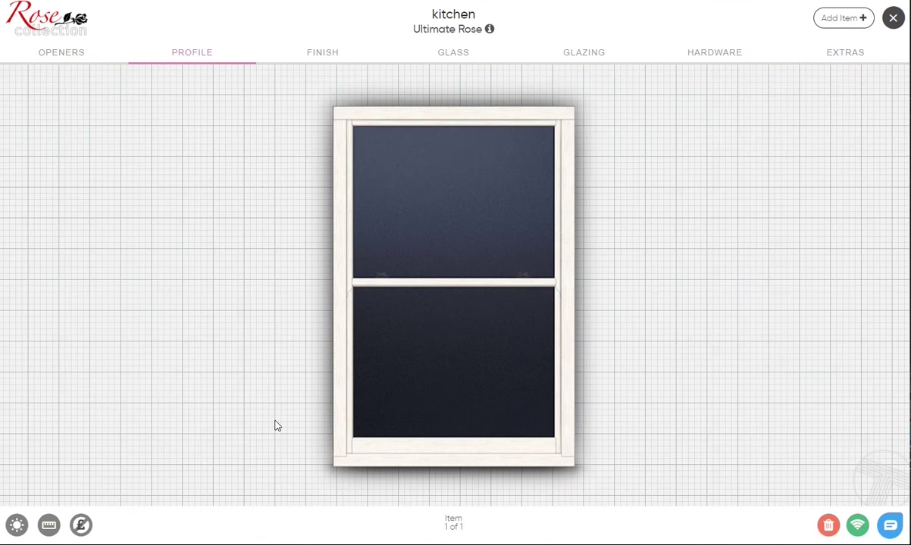
{"action": "left_click", "coordinate": [17, 525]}
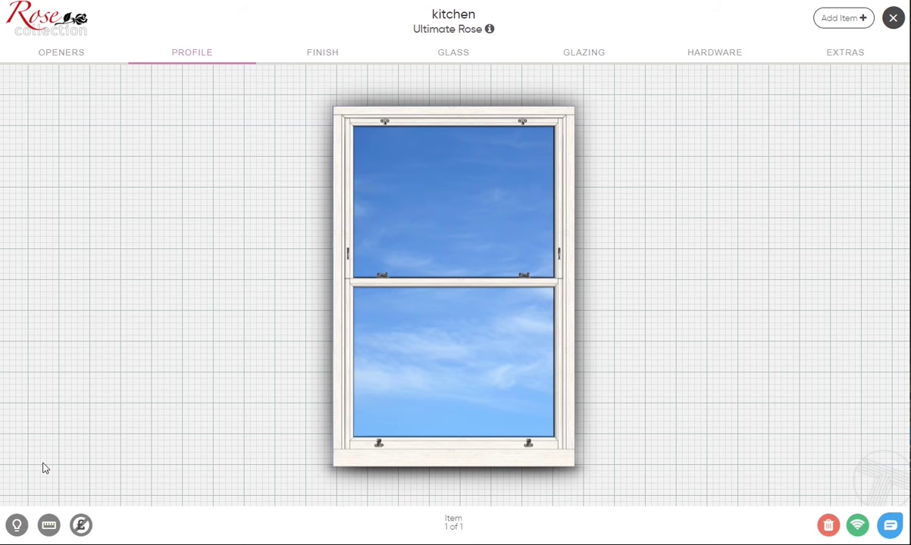
{"action": "left_click", "coordinate": [27, 525]}
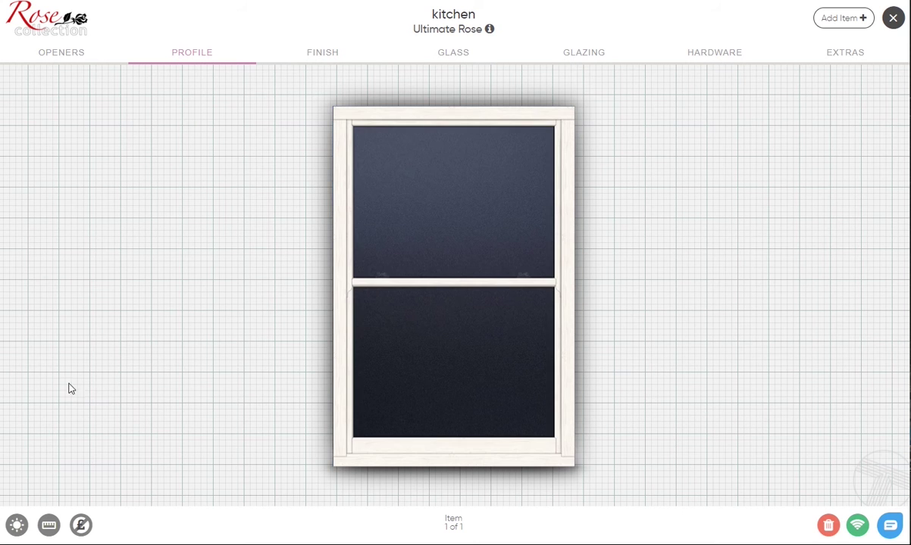
Apply the Ulti Matt White & Ulti Matt White foil to all parts and check the finish from both sides.
{"action": "left_click", "coordinate": [332, 53]}
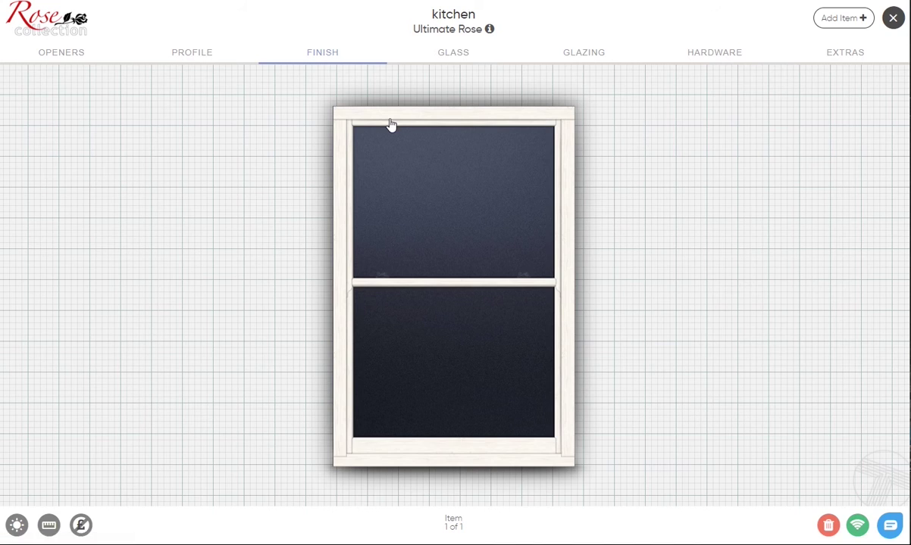
{"action": "left_click", "coordinate": [390, 124]}
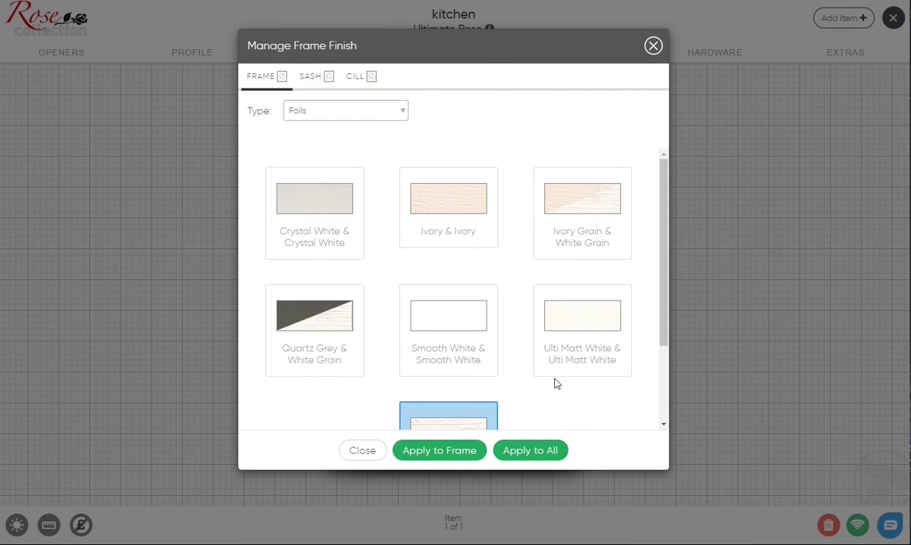
{"action": "scroll", "coordinate": [631, 262], "scroll_direction": "down", "scroll_amount": 3}
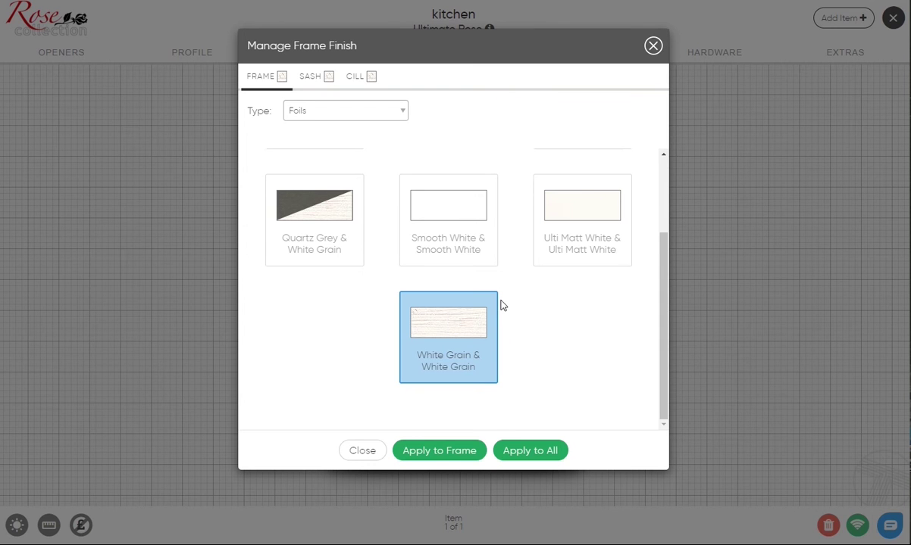
{"action": "scroll", "coordinate": [511, 304], "scroll_direction": "up", "scroll_amount": 3}
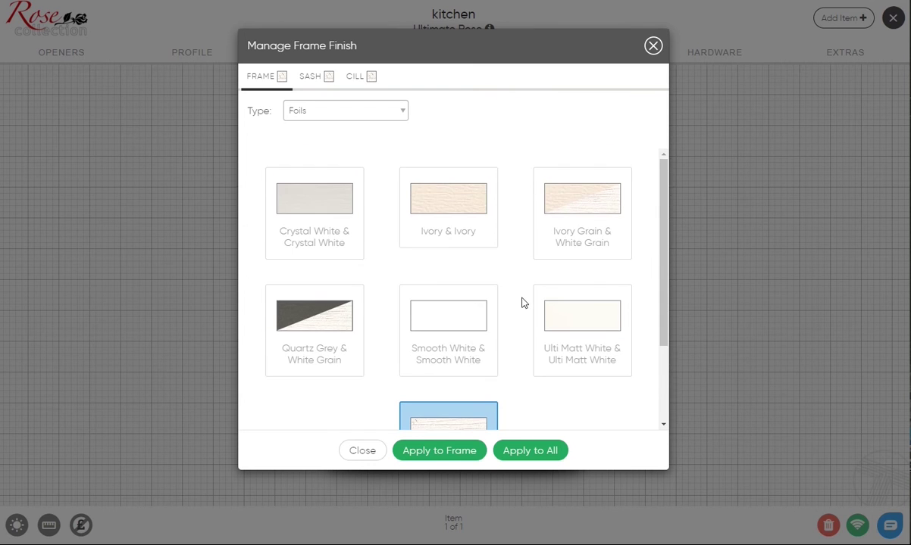
{"action": "left_click", "coordinate": [598, 338]}
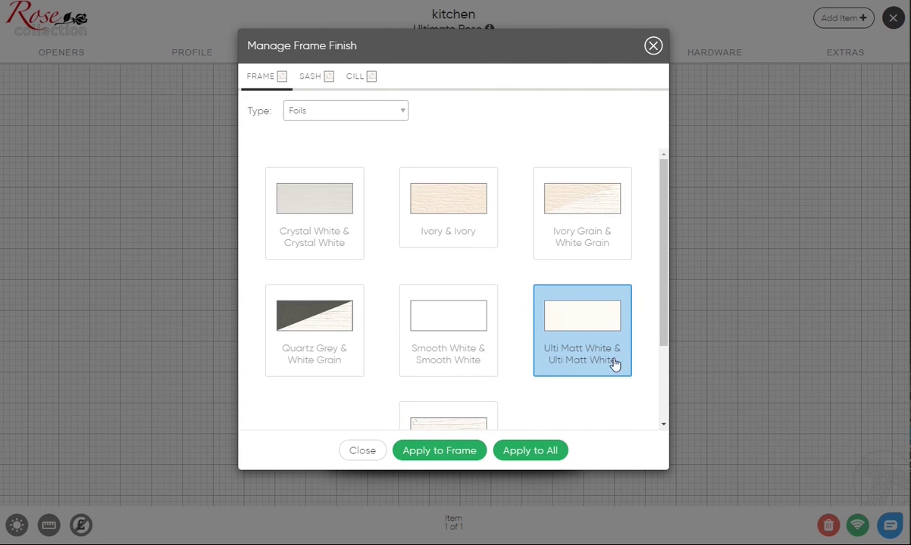
{"action": "left_click", "coordinate": [518, 448]}
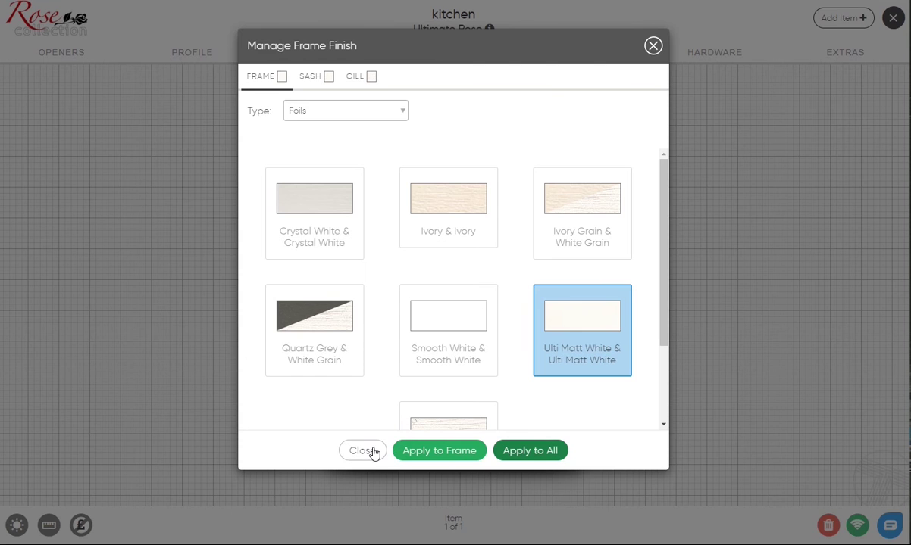
{"action": "left_click", "coordinate": [370, 451]}
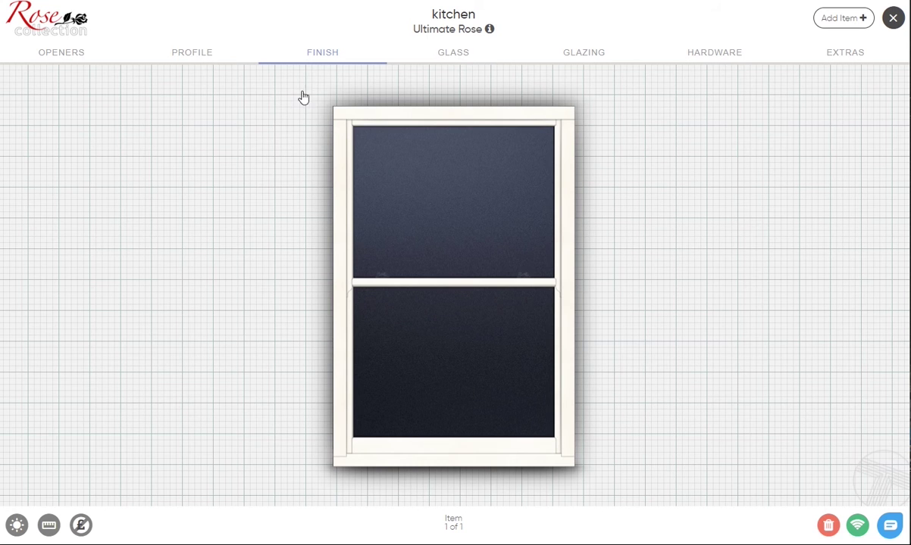
{"action": "left_click", "coordinate": [20, 527]}
{"action": "left_click", "coordinate": [19, 527]}
Review the window's cill types, cill length and horn settings without changing them.
{"action": "left_click", "coordinate": [200, 50]}
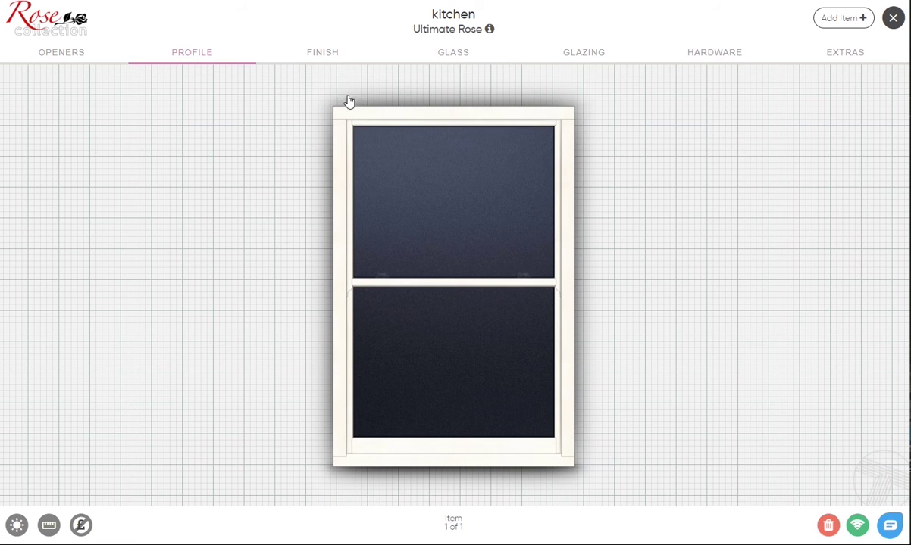
{"action": "left_click", "coordinate": [447, 478]}
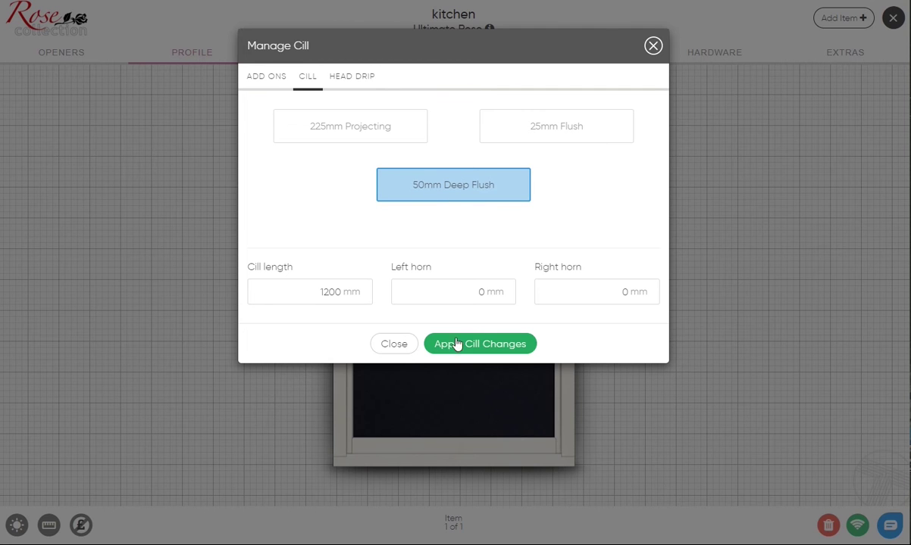
{"action": "left_click", "coordinate": [396, 347]}
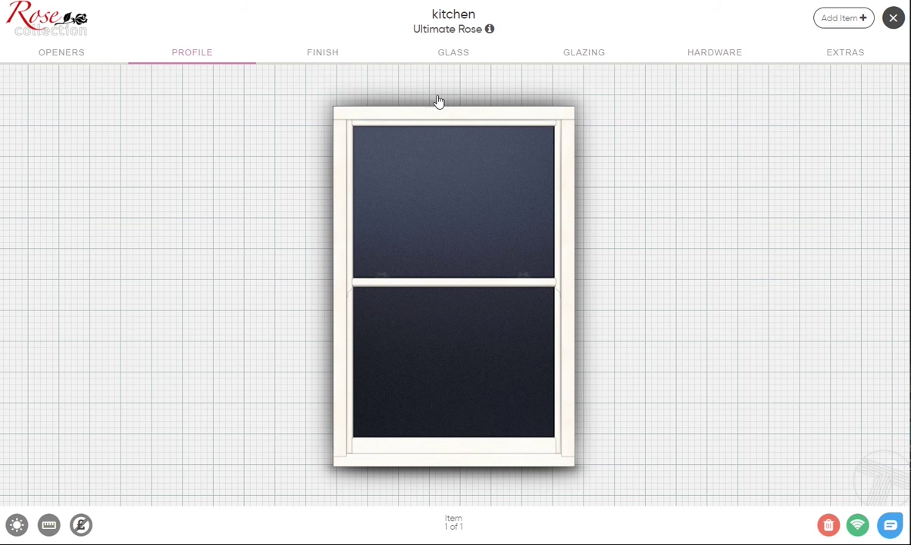
Add a 36mm add-on to the top only and check the window from both sides.
{"action": "left_click", "coordinate": [460, 95]}
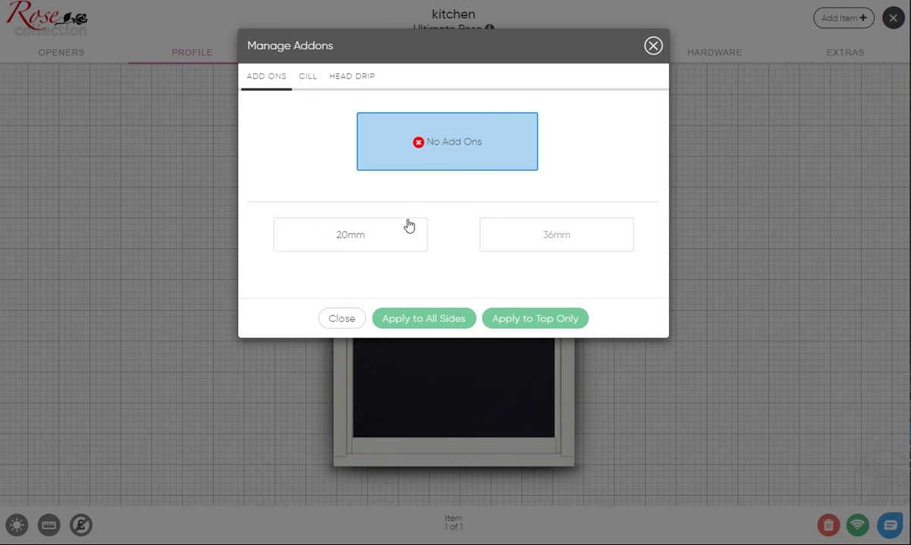
{"action": "left_click", "coordinate": [532, 245]}
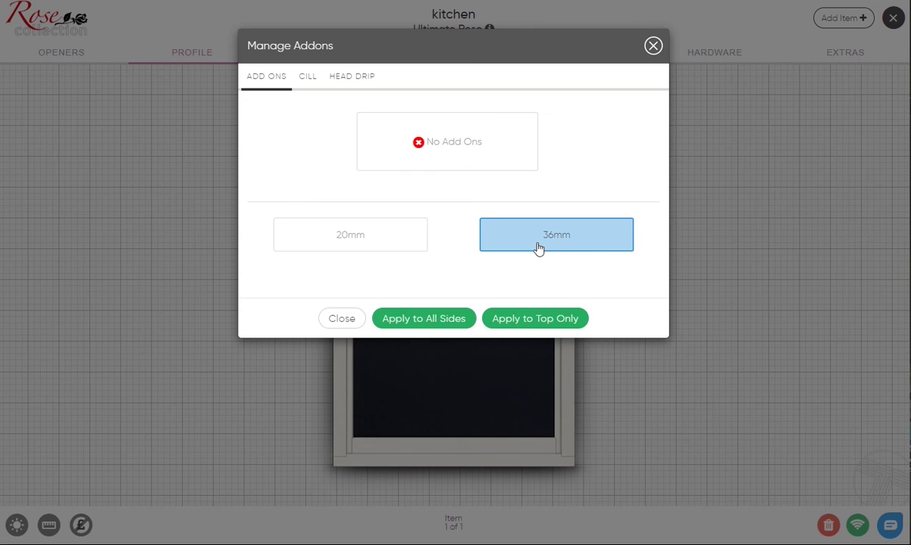
{"action": "left_click", "coordinate": [503, 315]}
{"action": "left_click", "coordinate": [337, 322]}
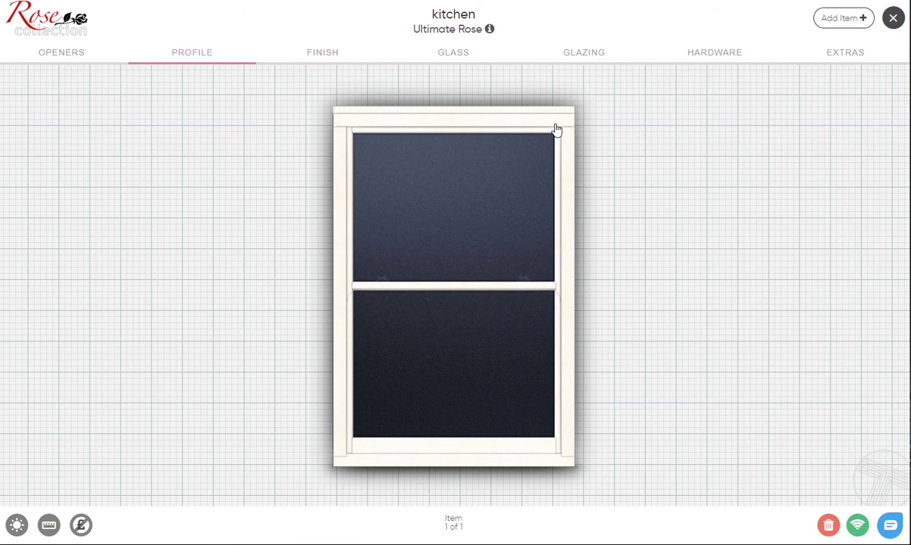
{"action": "left_click", "coordinate": [16, 525]}
{"action": "left_click", "coordinate": [16, 525]}
Browse the standard and non-standard sealed units available for the upper pane's glass.
{"action": "left_click", "coordinate": [445, 55]}
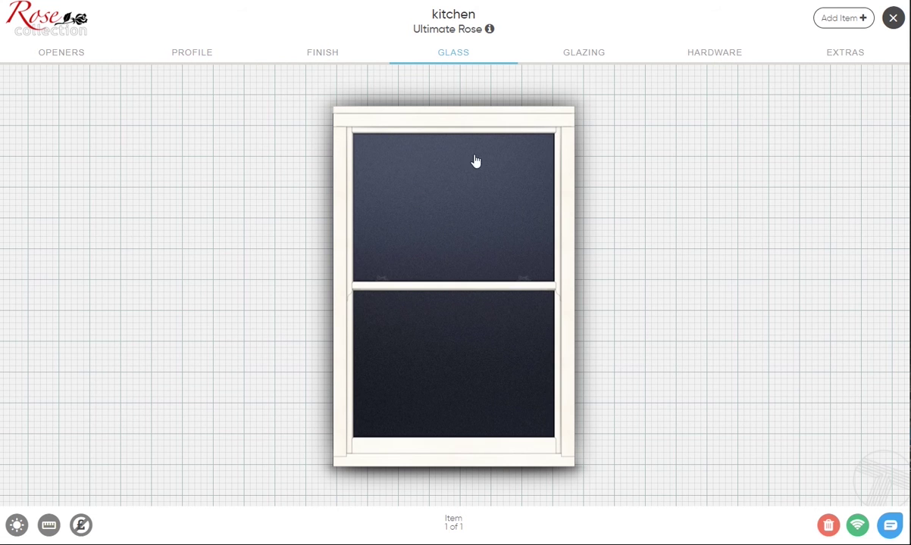
{"action": "left_click", "coordinate": [452, 209]}
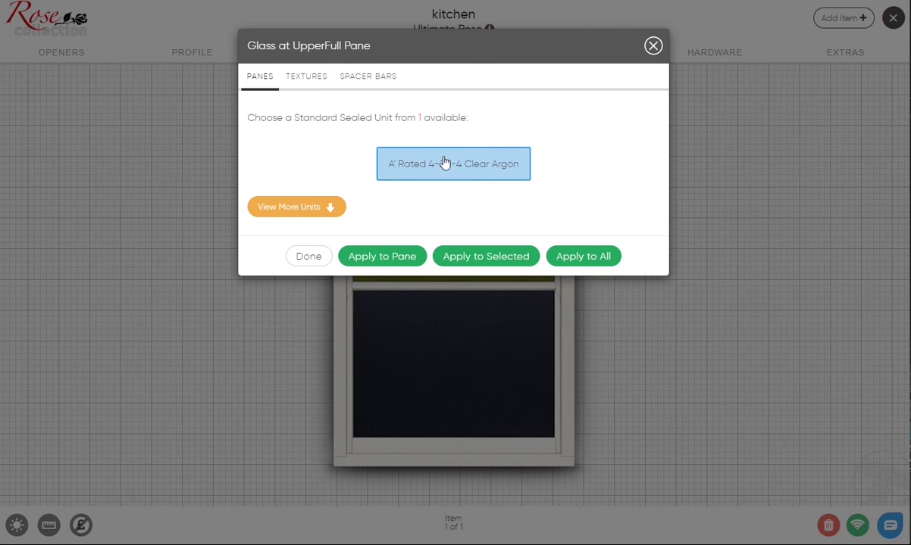
{"action": "left_click", "coordinate": [338, 214]}
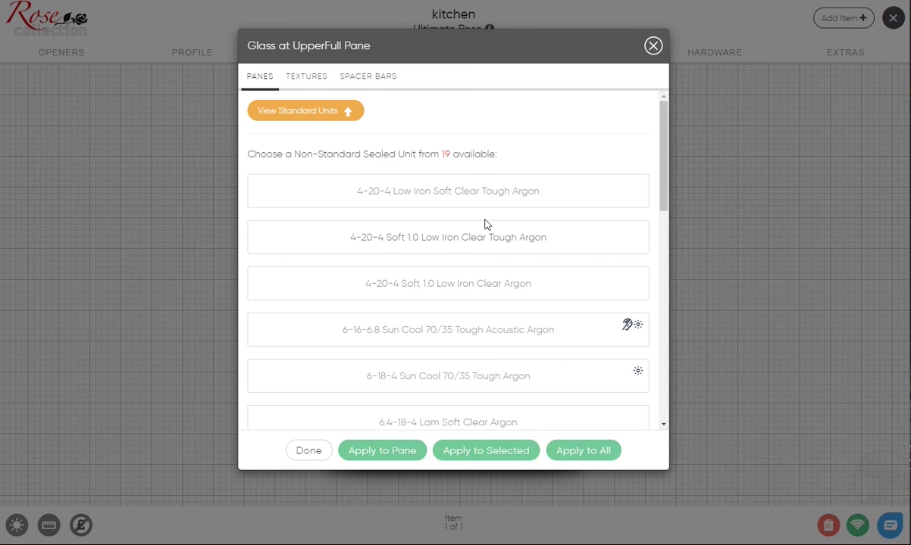
{"action": "scroll", "coordinate": [486, 225], "scroll_direction": "down", "scroll_amount": 2}
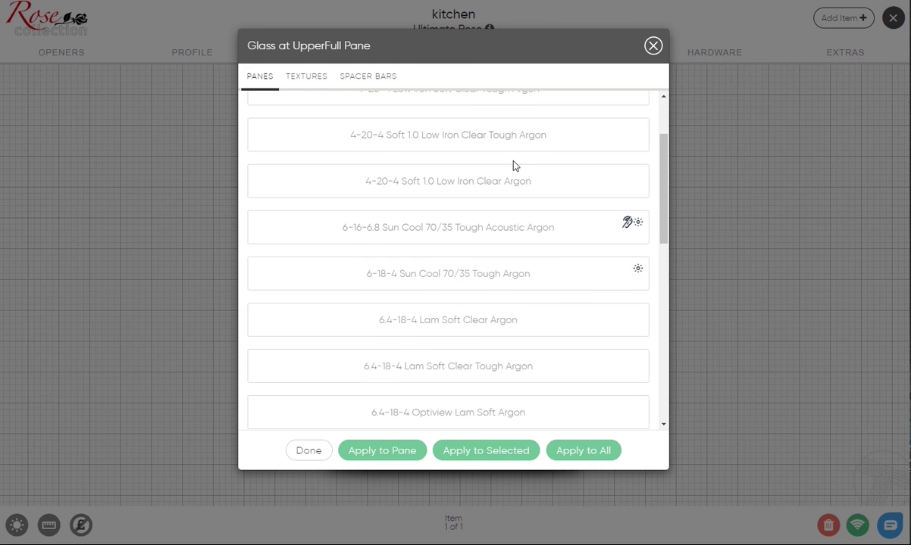
{"action": "scroll", "coordinate": [531, 159], "scroll_direction": "down", "scroll_amount": 6}
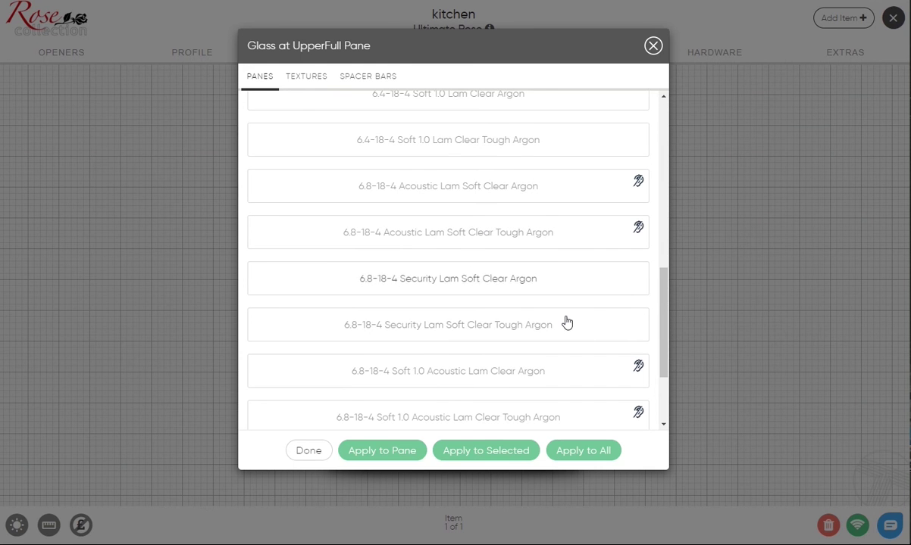
{"action": "scroll", "coordinate": [569, 321], "scroll_direction": "down", "scroll_amount": 2}
{"action": "scroll", "coordinate": [569, 321], "scroll_direction": "up", "scroll_amount": 4}
{"action": "scroll", "coordinate": [569, 322], "scroll_direction": "up", "scroll_amount": 2}
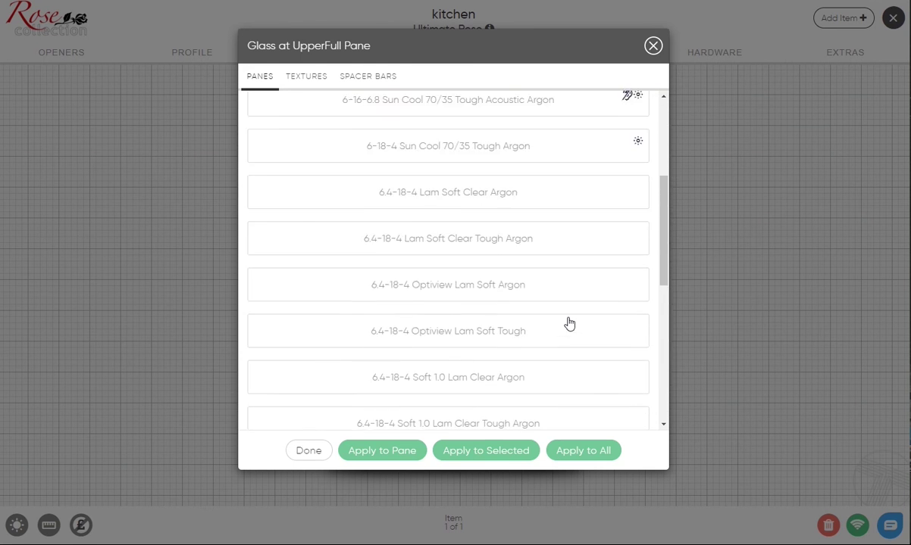
{"action": "scroll", "coordinate": [638, 323], "scroll_direction": "up", "scroll_amount": 4}
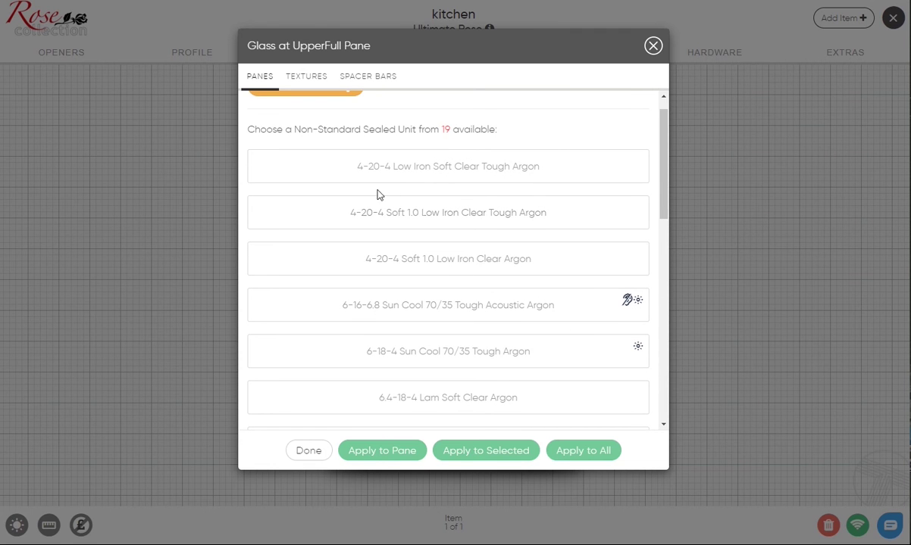
Apply the 4-20-4 Low Iron Soft Clear Tough Argon sealed unit to the lower pane only.
{"action": "left_click", "coordinate": [460, 174]}
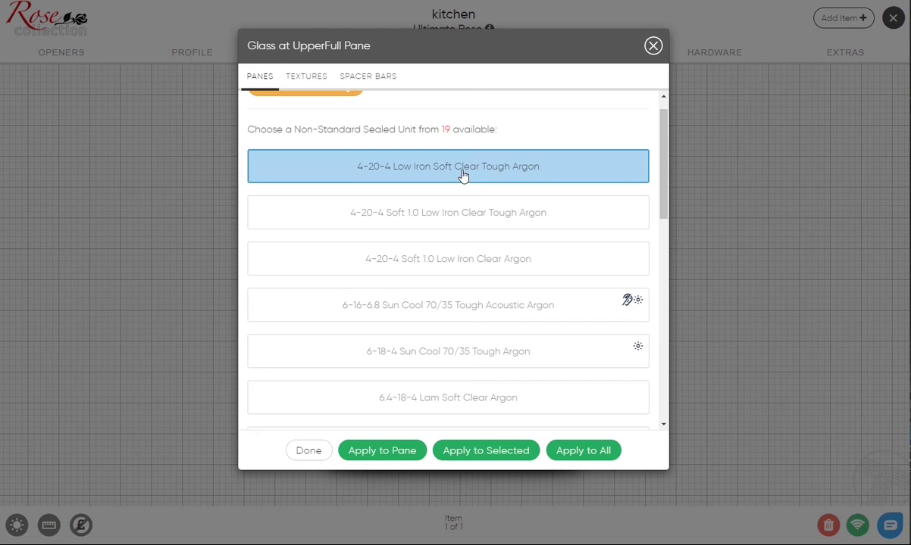
{"action": "left_click", "coordinate": [517, 451]}
{"action": "left_click", "coordinate": [462, 451]}
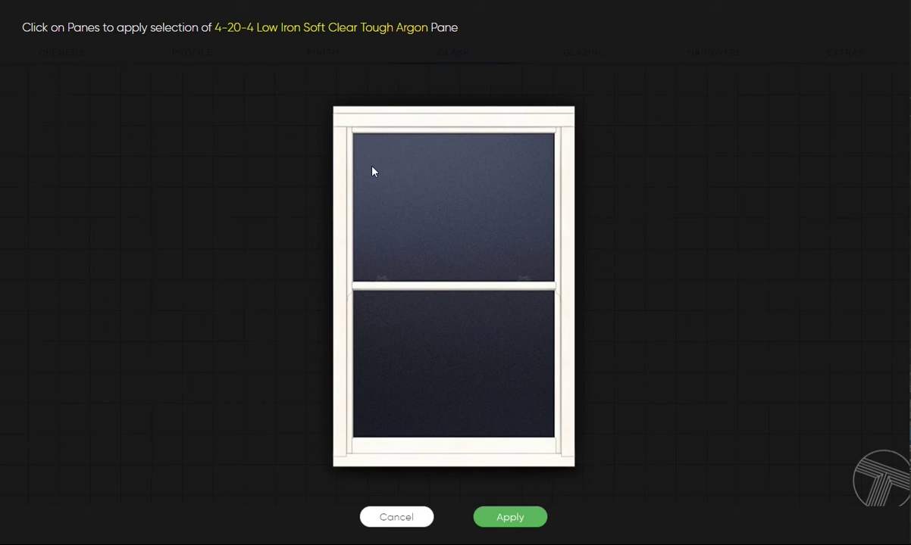
{"action": "left_click", "coordinate": [451, 339]}
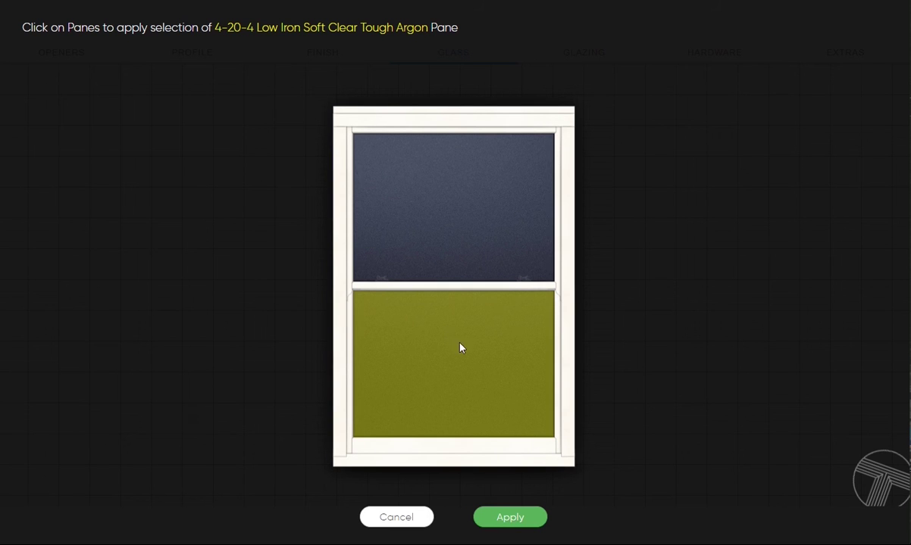
{"action": "left_click", "coordinate": [518, 518]}
{"action": "left_click", "coordinate": [309, 451]}
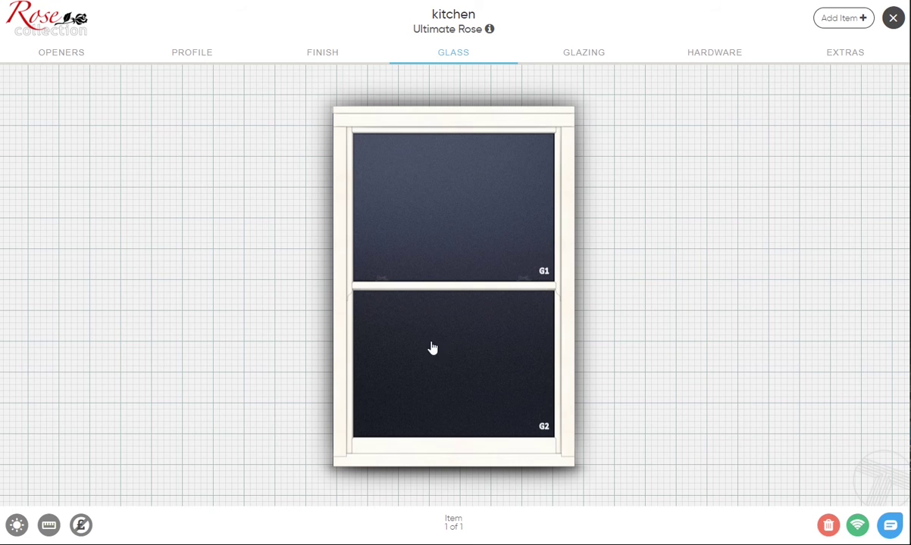
Set the glazing bar type to Astragal with the GB1VS Bevel Out - Rehau Ovolo In profile.
{"action": "left_click", "coordinate": [591, 63]}
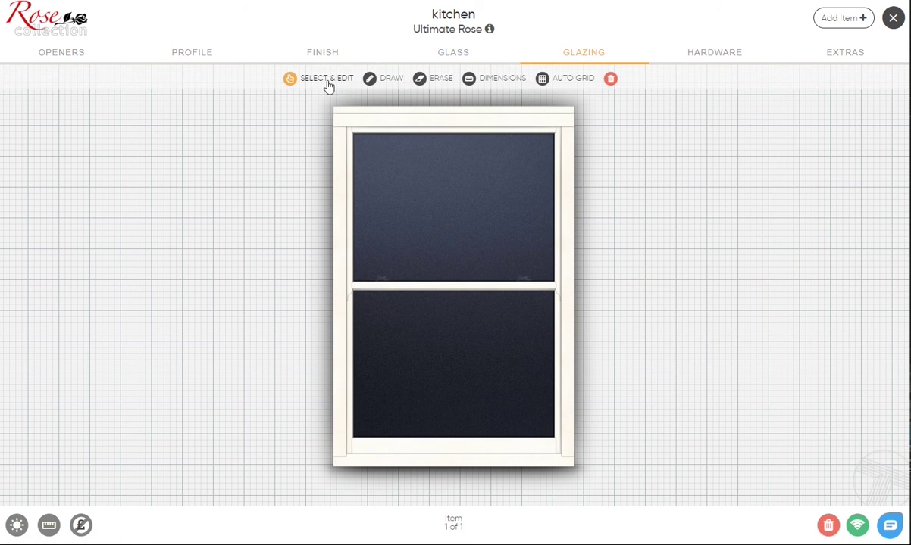
{"action": "left_click", "coordinate": [454, 182]}
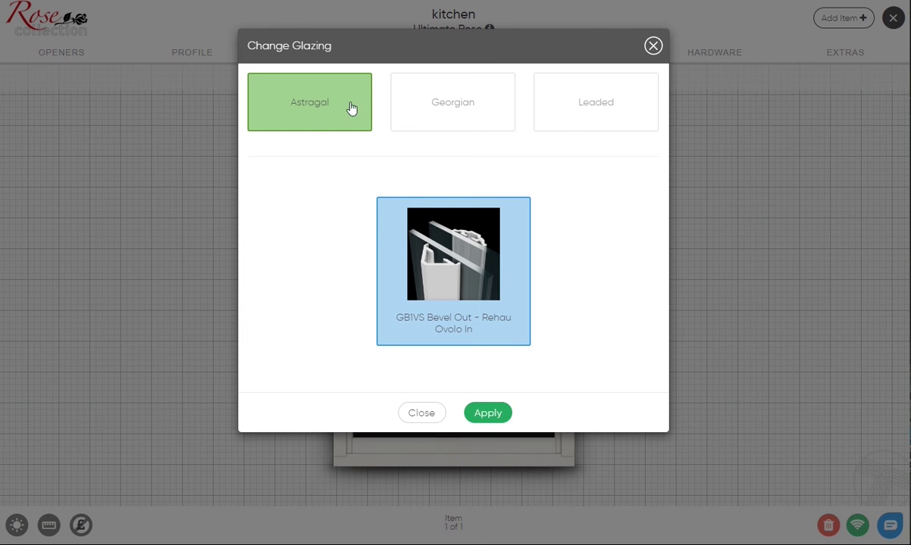
{"action": "left_click", "coordinate": [488, 414]}
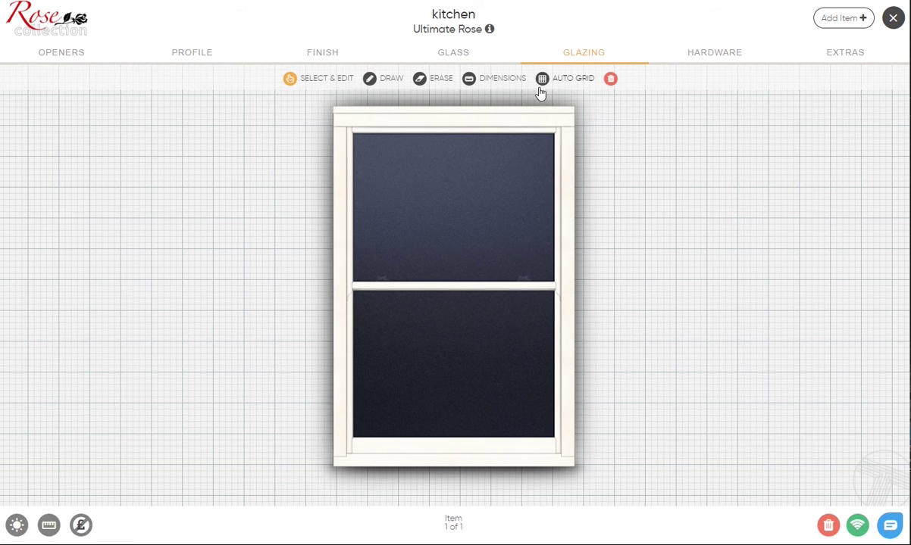
Draw a vertical astragal bar through both sashes, about 554 from the window's left edge, and equalise the upper sash's glass sightlines.
{"action": "left_click", "coordinate": [370, 79]}
{"action": "mouse_move", "coordinate": [447, 130]}
{"action": "left_mouse_down"}
{"action": "mouse_move", "coordinate": [439, 234]}
{"action": "mouse_move", "coordinate": [456, 435]}
{"action": "left_mouse_up"}
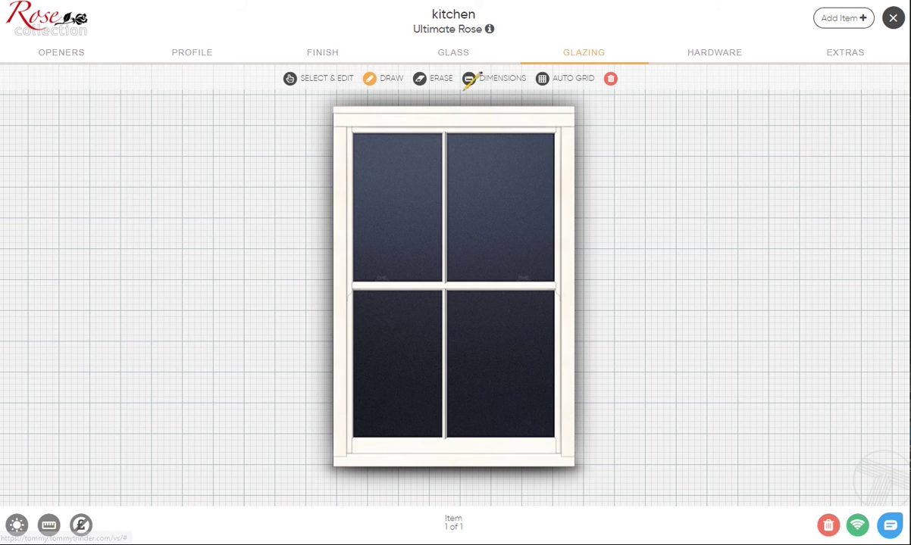
{"action": "left_click", "coordinate": [492, 81]}
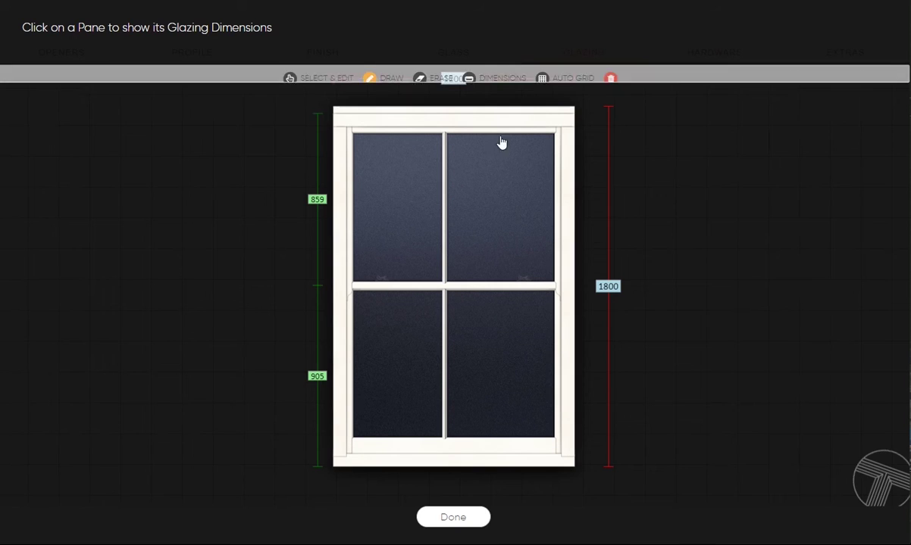
{"action": "left_click", "coordinate": [481, 200]}
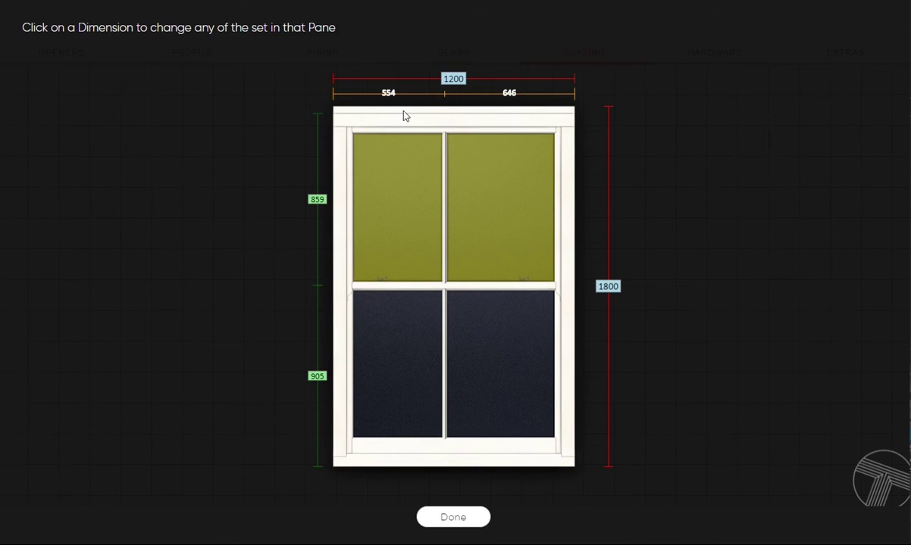
{"action": "left_click", "coordinate": [388, 94]}
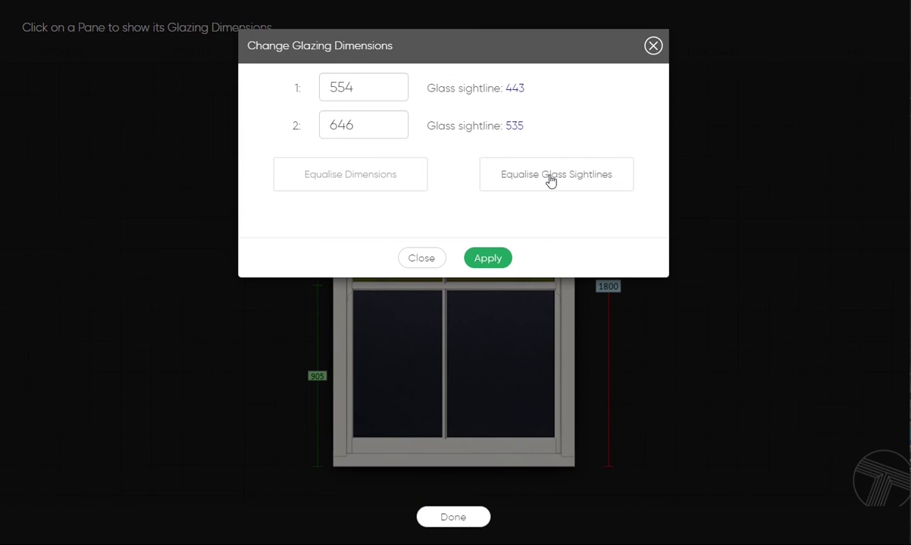
{"action": "left_click", "coordinate": [551, 176]}
{"action": "left_click", "coordinate": [488, 259]}
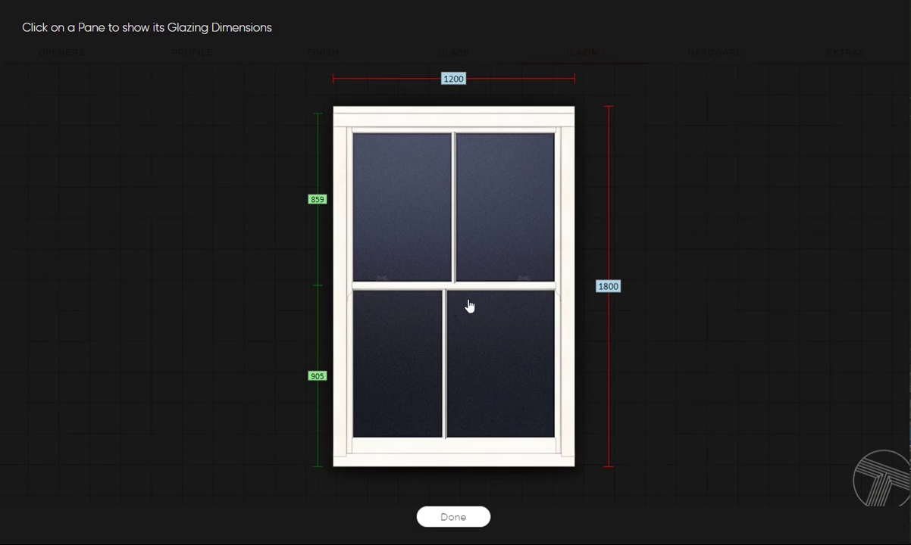
Equalise the lower sash's glass sightlines with glazing dimensions of 600 each and finish the dimension changes.
{"action": "left_click", "coordinate": [425, 331]}
{"action": "left_click", "coordinate": [506, 94]}
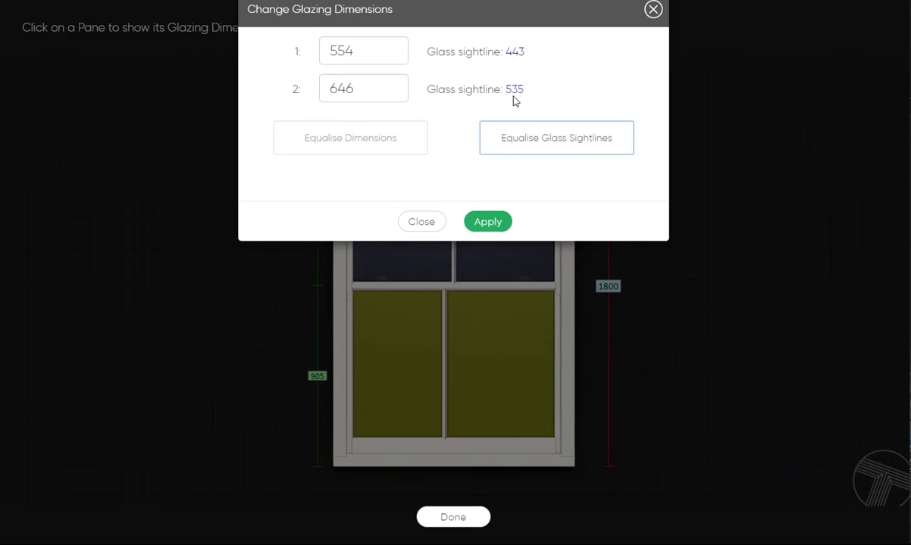
{"action": "left_click", "coordinate": [523, 182]}
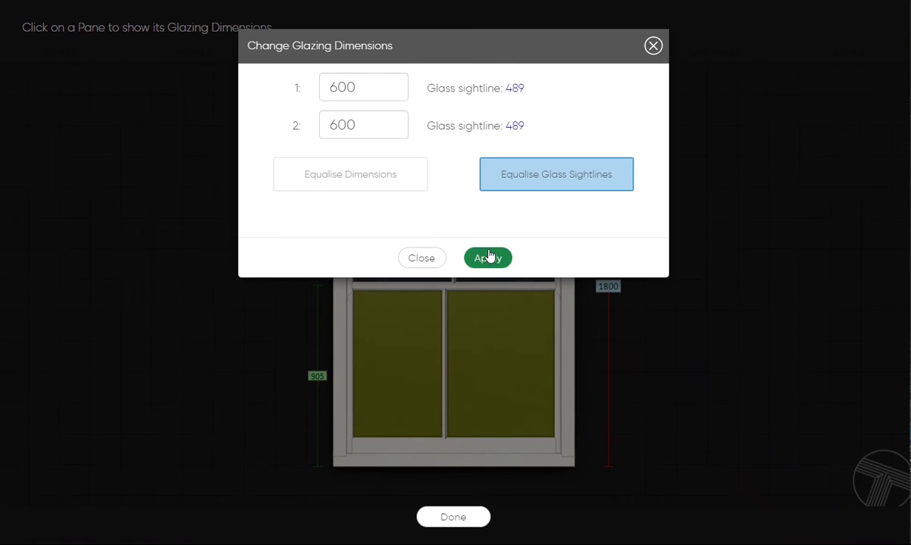
{"action": "left_click", "coordinate": [488, 256]}
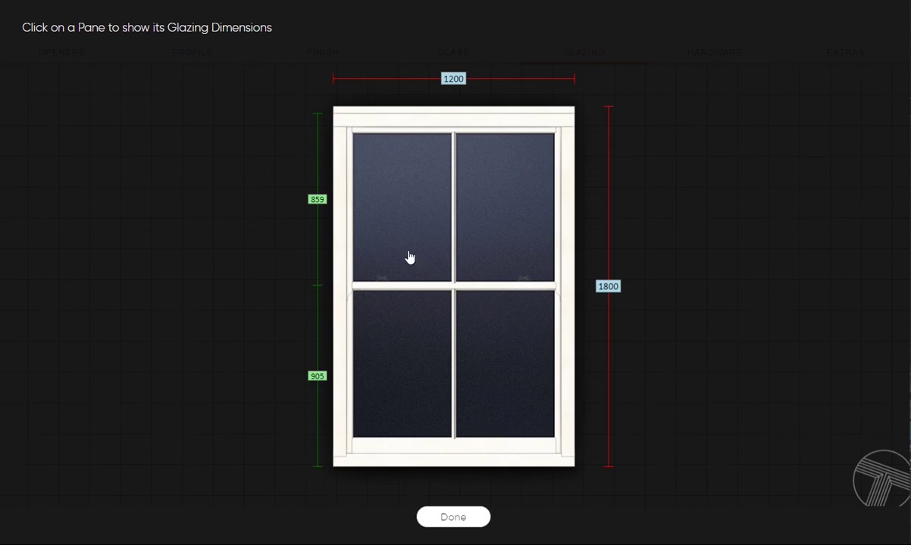
{"action": "left_click", "coordinate": [442, 521]}
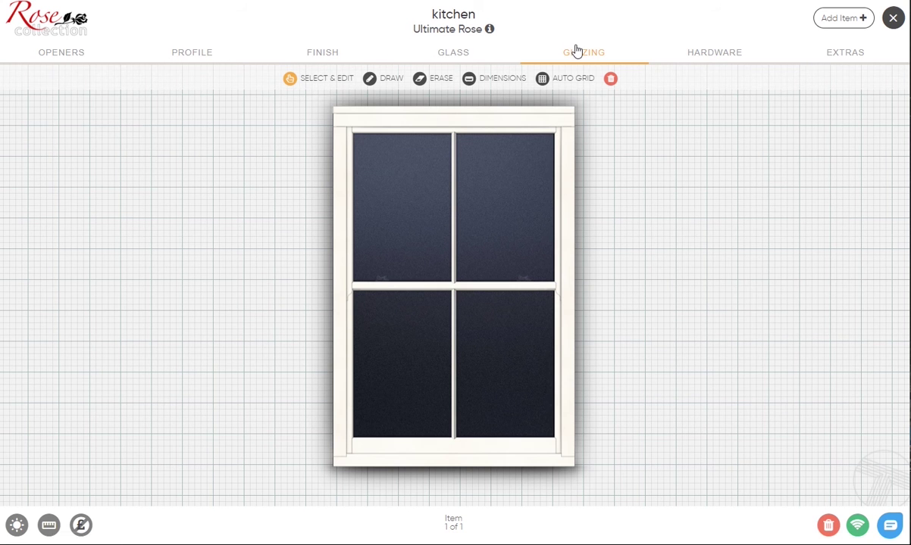
Remove all glazing bars and apply an automatic grid of four columns by two rows to each sash.
{"action": "left_click", "coordinate": [611, 78]}
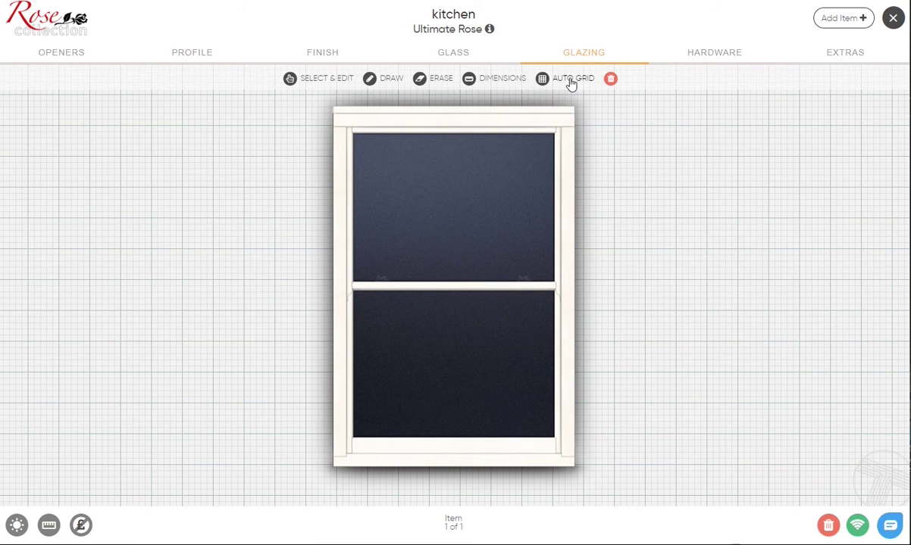
{"action": "left_click", "coordinate": [571, 81]}
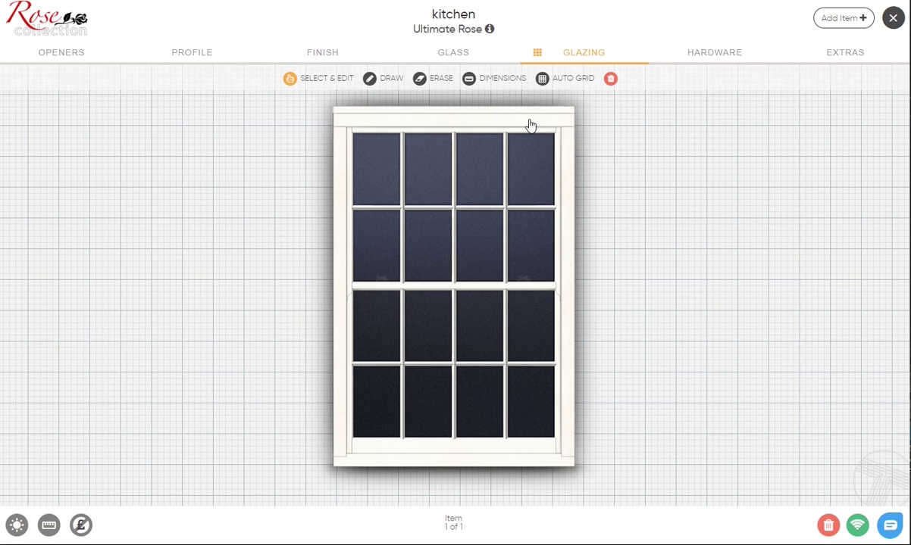
Choose Globe Fitch Catch - Bronze with hardware colour matching left on, and check the window from its other side.
{"action": "left_click", "coordinate": [715, 53]}
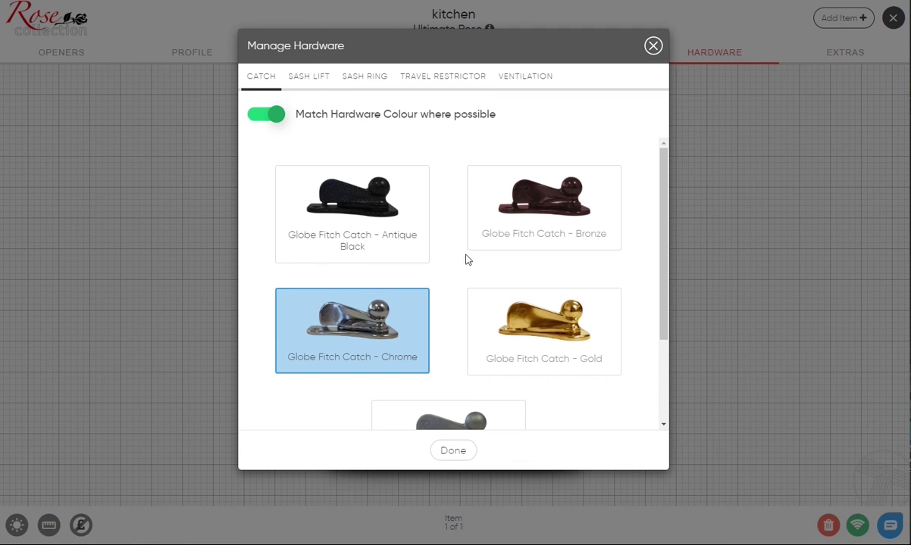
{"action": "scroll", "coordinate": [653, 203], "scroll_direction": "down", "scroll_amount": 1}
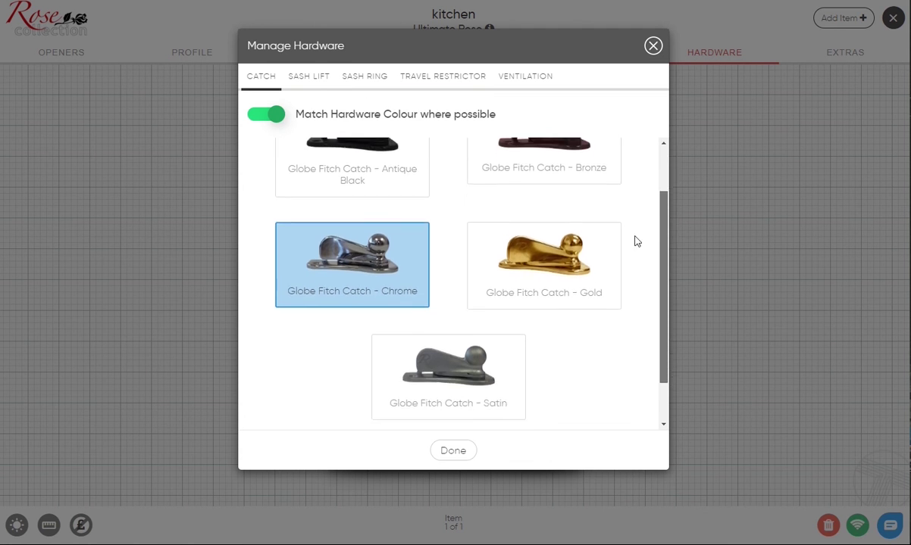
{"action": "left_click", "coordinate": [544, 175]}
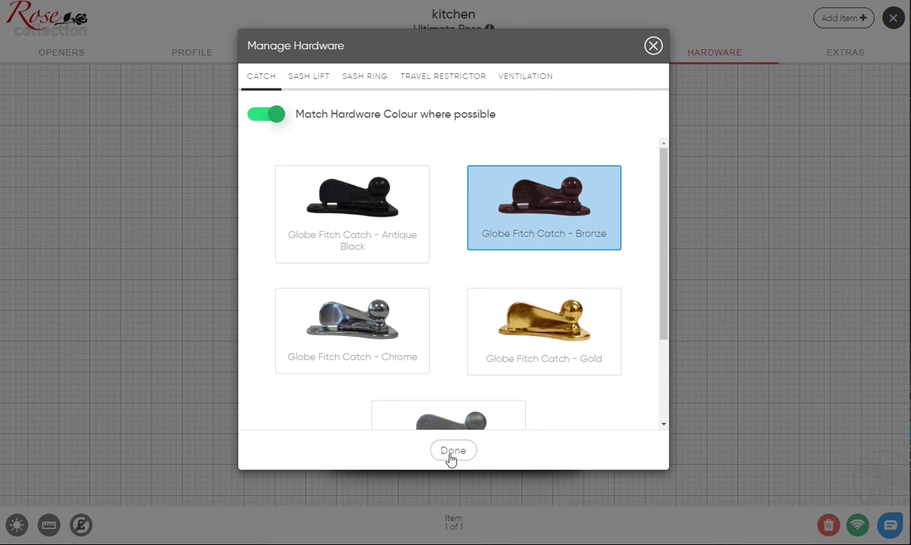
{"action": "left_click", "coordinate": [453, 452]}
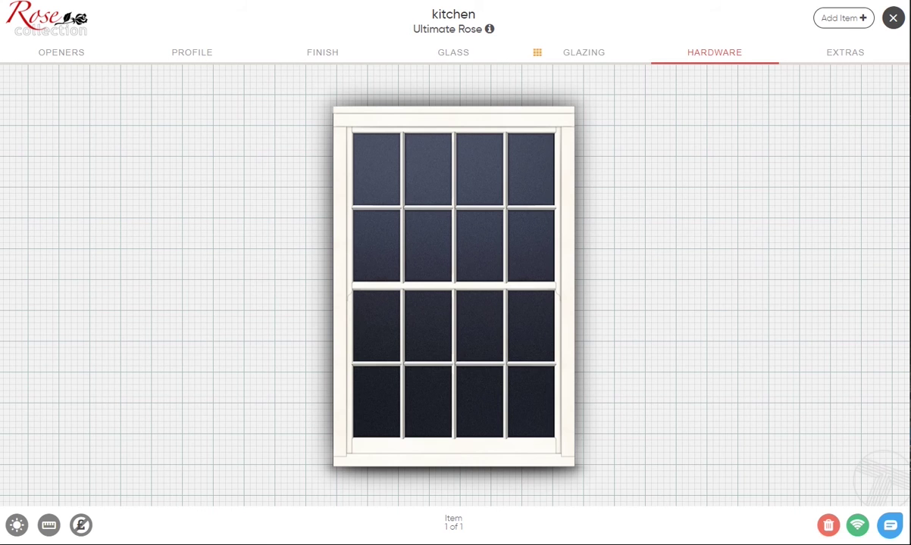
{"action": "left_click", "coordinate": [18, 525]}
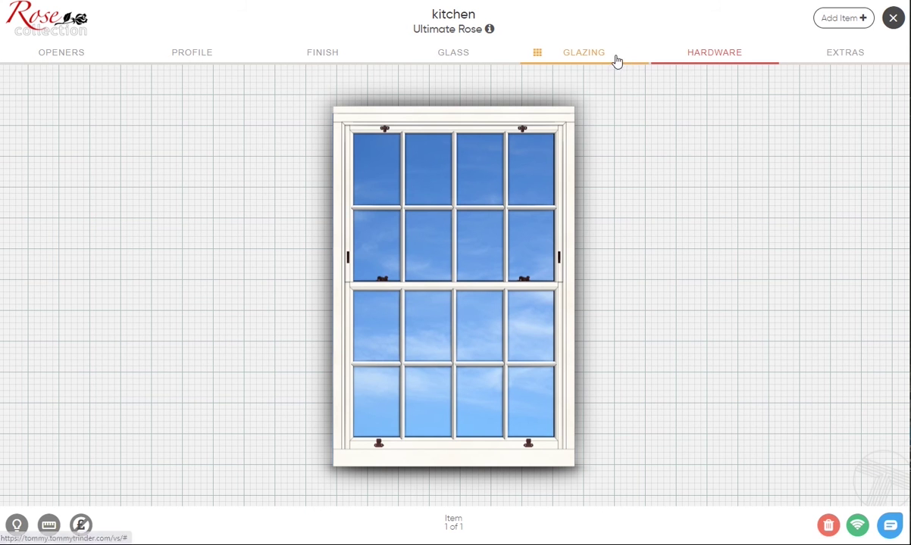
Review the sash lift, sash ring and travel restrictor options in the window's hardware settings.
{"action": "left_click", "coordinate": [492, 162]}
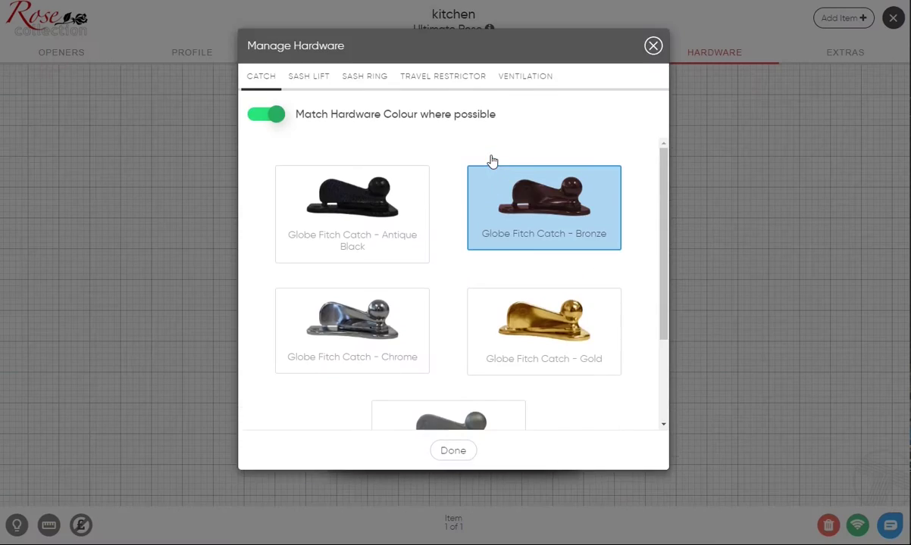
{"action": "left_click", "coordinate": [309, 86]}
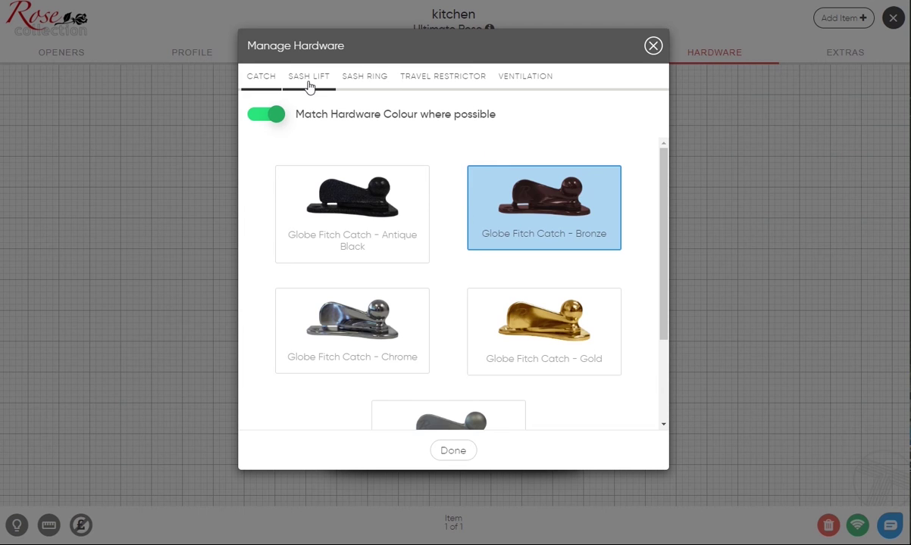
{"action": "left_click", "coordinate": [355, 78]}
{"action": "left_click", "coordinate": [413, 77]}
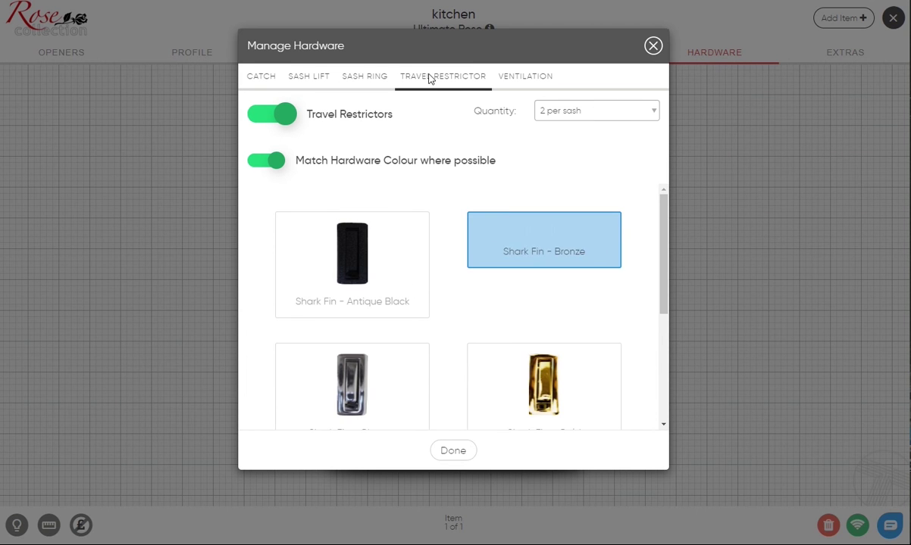
{"action": "left_click", "coordinate": [291, 81]}
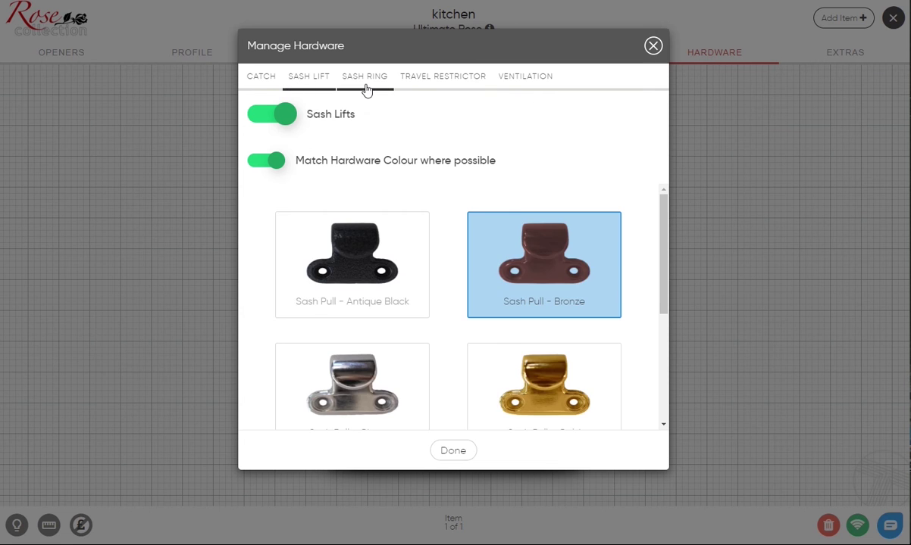
{"action": "left_click", "coordinate": [387, 83]}
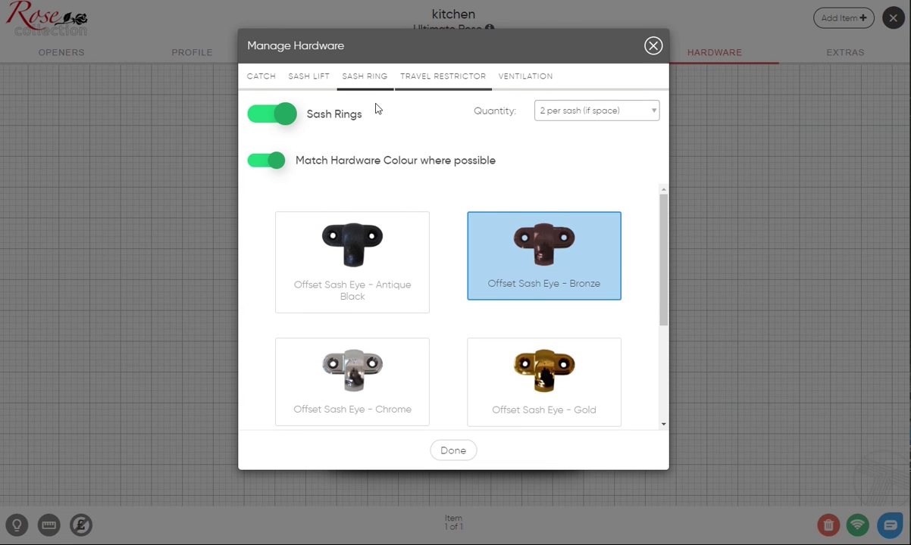
{"action": "left_click", "coordinate": [436, 83]}
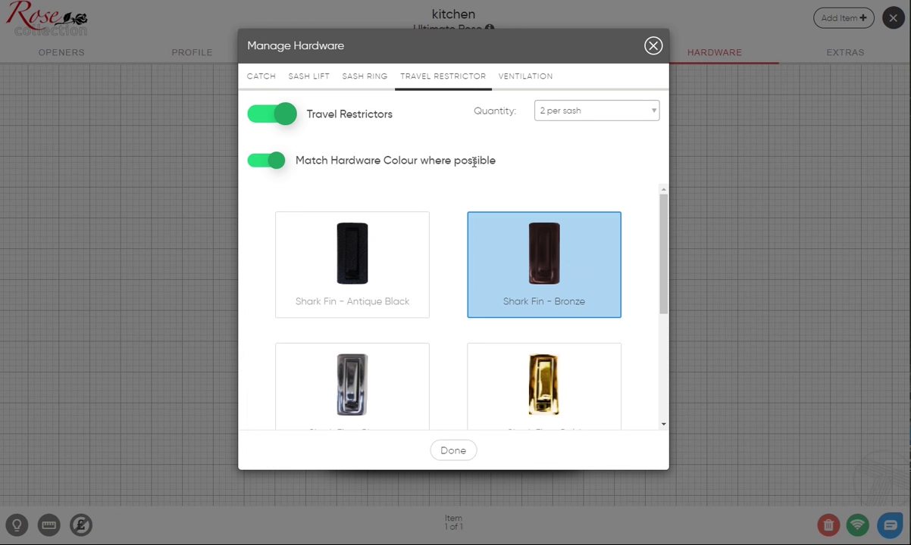
{"action": "left_click", "coordinate": [325, 83]}
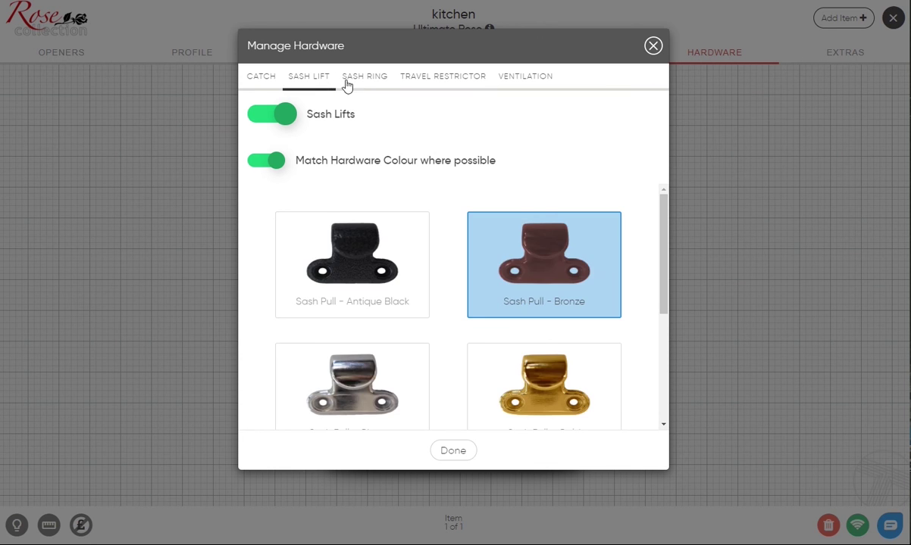
{"action": "left_click", "coordinate": [365, 81]}
{"action": "left_click", "coordinate": [327, 81]}
{"action": "left_click", "coordinate": [462, 84]}
Enable ventilation with a TITON XS13 4400 trickle vent on the window's head section, and check the window from its other side.
{"action": "left_click", "coordinate": [545, 83]}
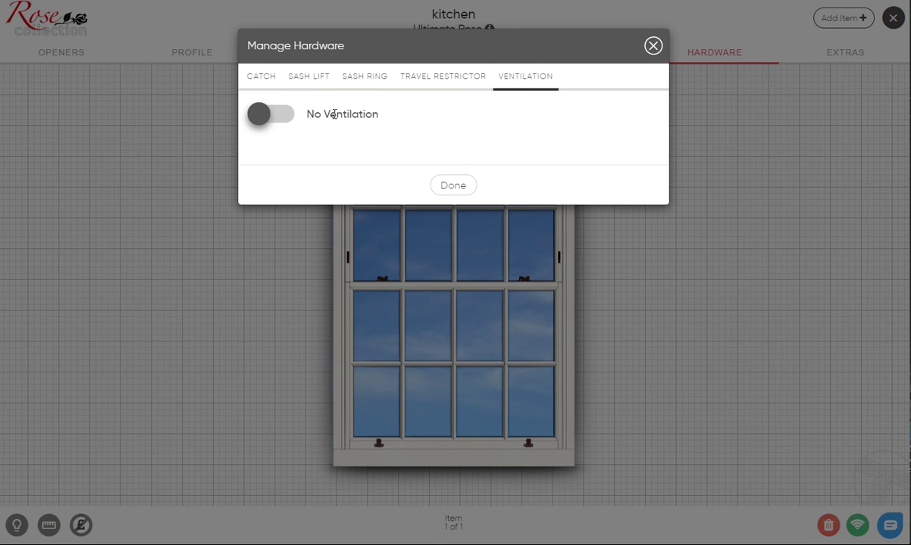
{"action": "left_click", "coordinate": [290, 119]}
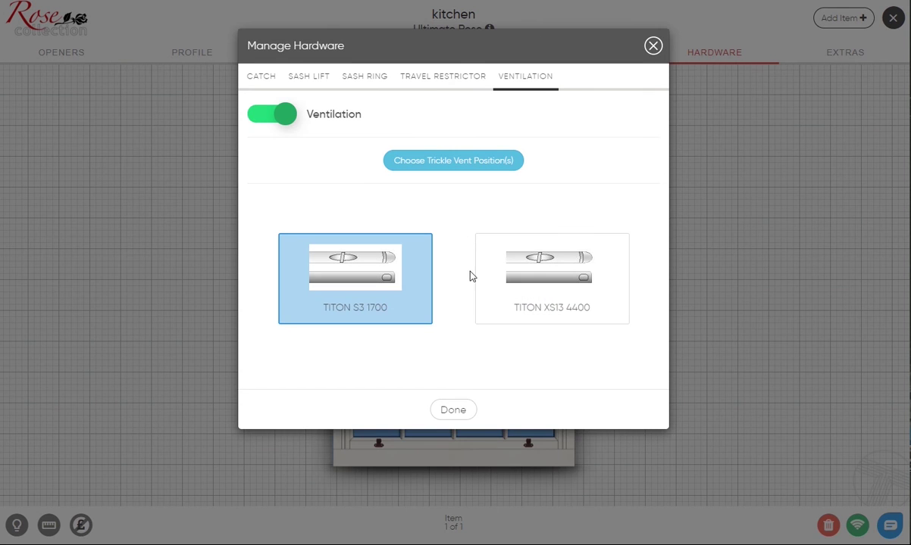
{"action": "left_click", "coordinate": [544, 285]}
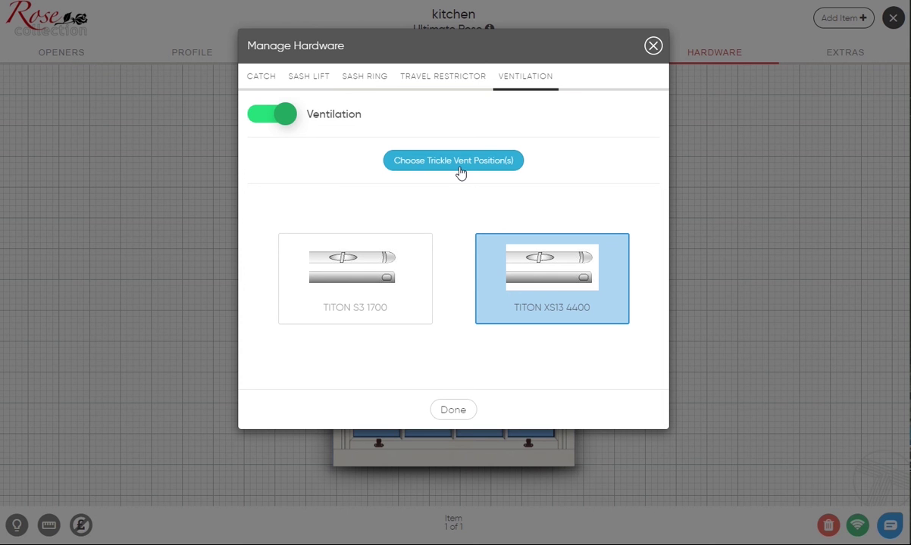
{"action": "left_click", "coordinate": [459, 172]}
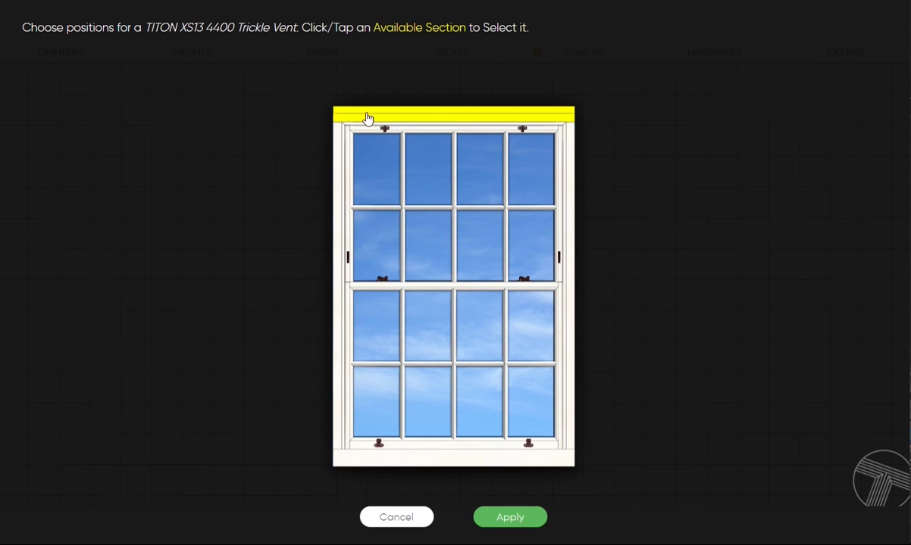
{"action": "left_click", "coordinate": [435, 121]}
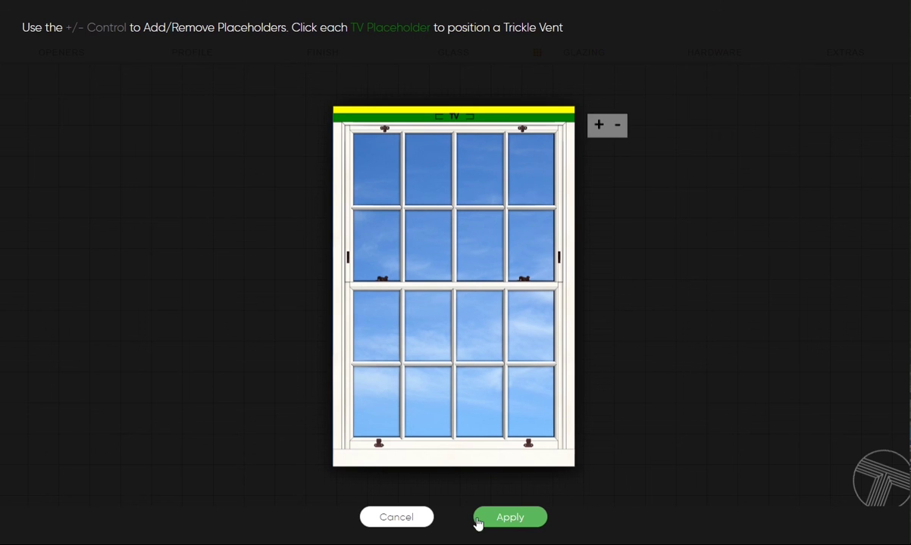
{"action": "left_click", "coordinate": [533, 516]}
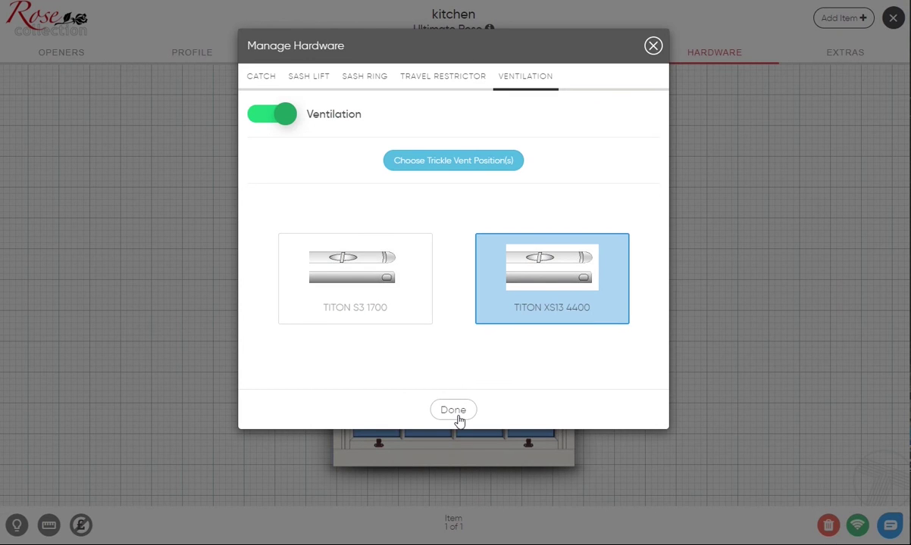
{"action": "left_click", "coordinate": [456, 413]}
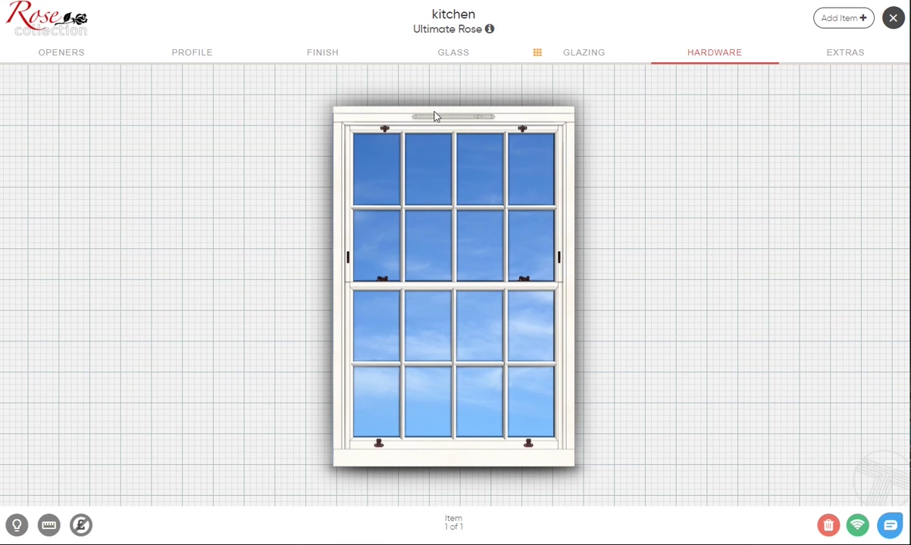
{"action": "left_click", "coordinate": [19, 530]}
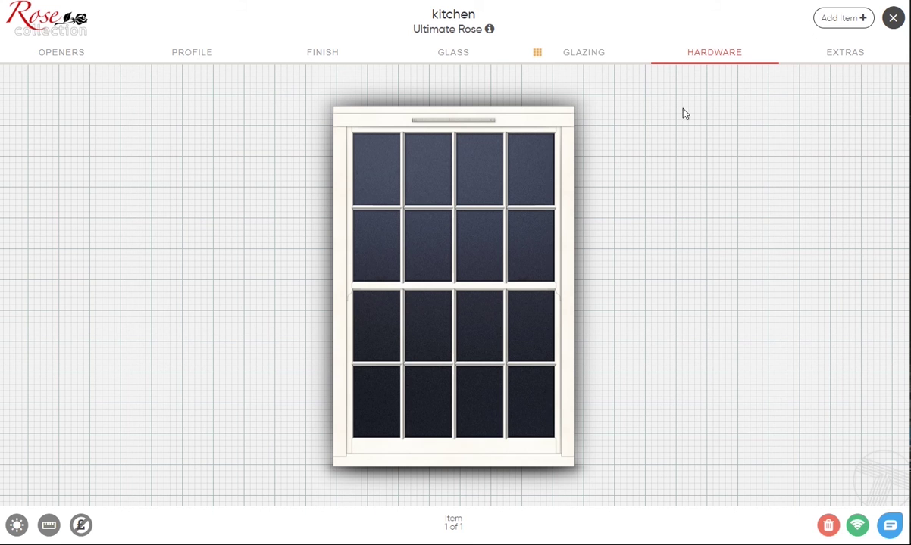
Open the item extras and examine the Custom Extras, Diamond Lead and Acoustic Trickle Vent options, leaving all three off.
{"action": "left_click", "coordinate": [834, 57]}
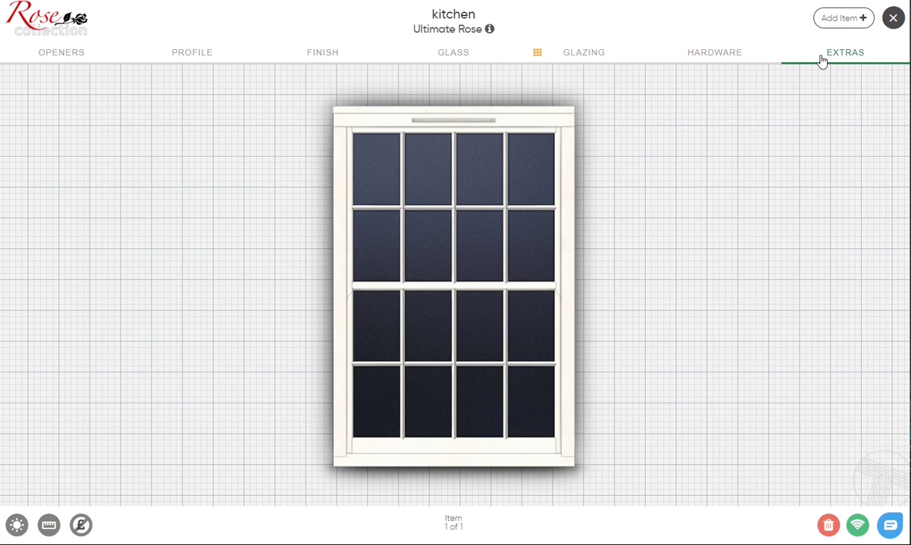
{"action": "left_click", "coordinate": [518, 228]}
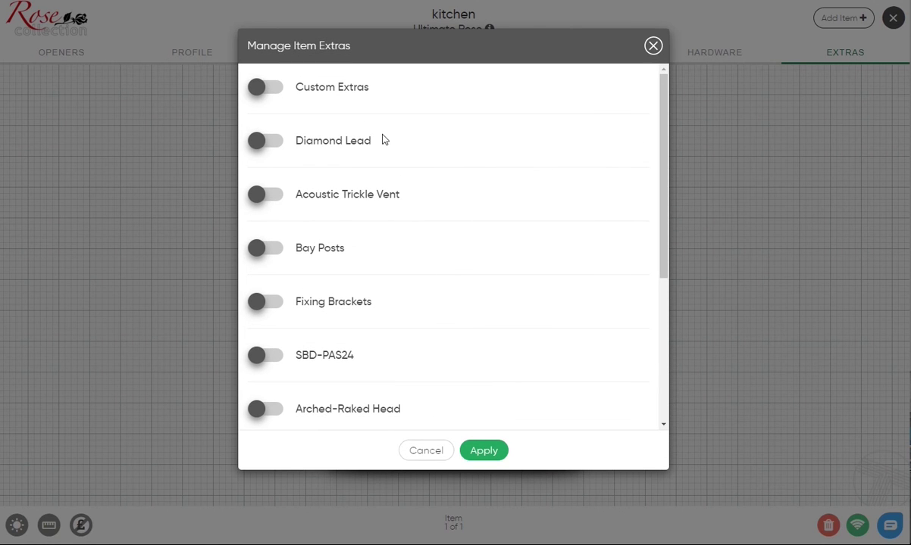
{"action": "left_click", "coordinate": [275, 96]}
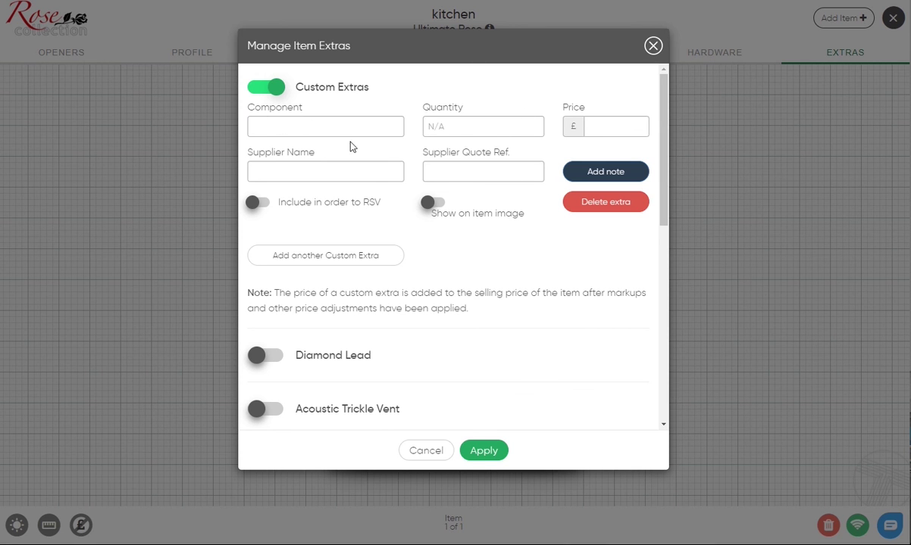
{"action": "left_click", "coordinate": [262, 89]}
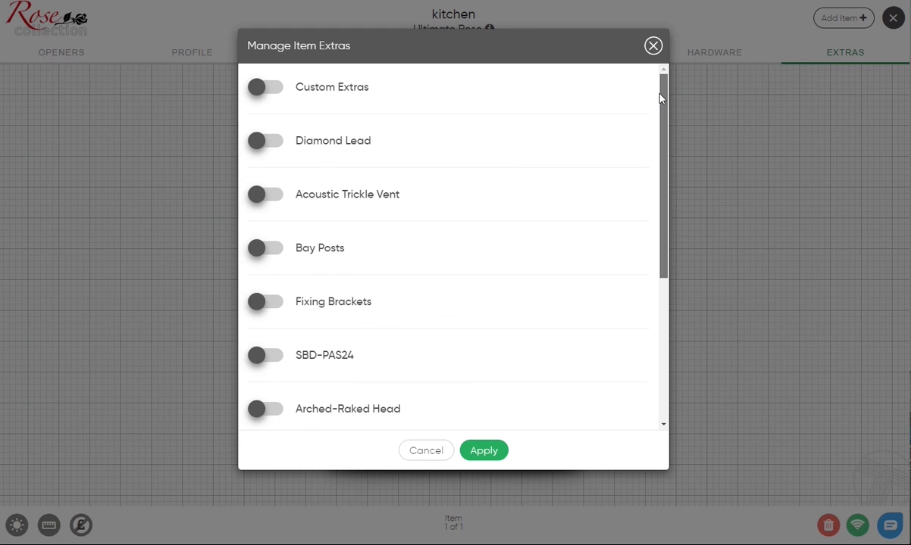
{"action": "mouse_move", "coordinate": [659, 99]}
{"action": "left_mouse_down"}
{"action": "mouse_move", "coordinate": [661, 112]}
{"action": "mouse_move", "coordinate": [663, 84]}
{"action": "left_mouse_up"}
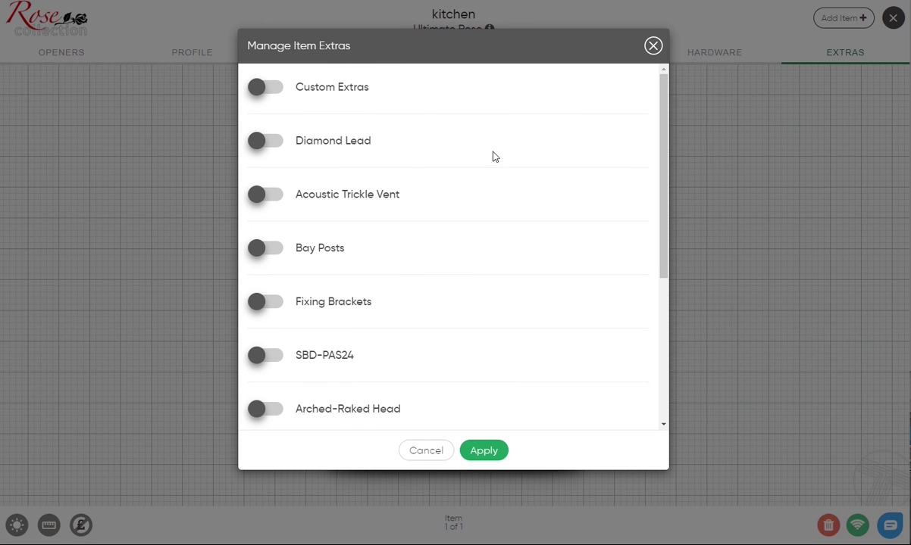
{"action": "left_click", "coordinate": [277, 140]}
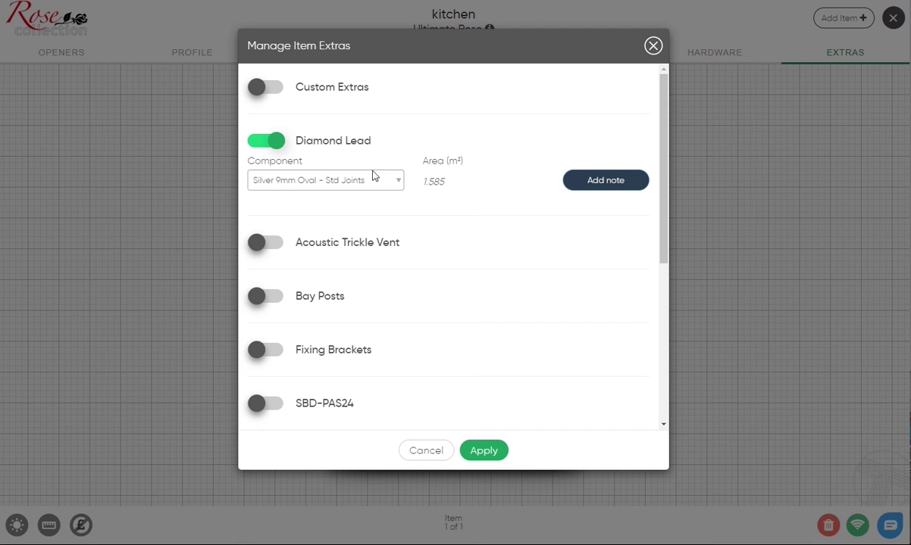
{"action": "left_click", "coordinate": [276, 144]}
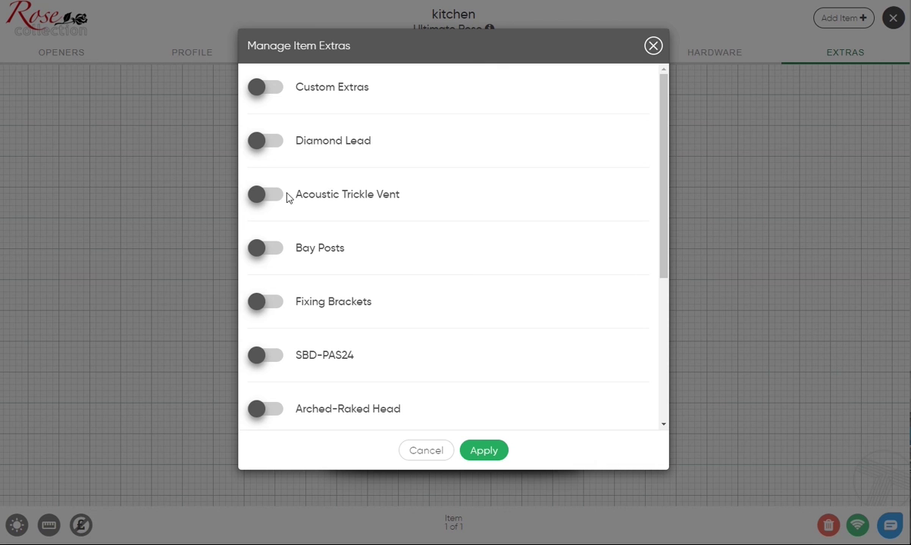
{"action": "left_click", "coordinate": [276, 197]}
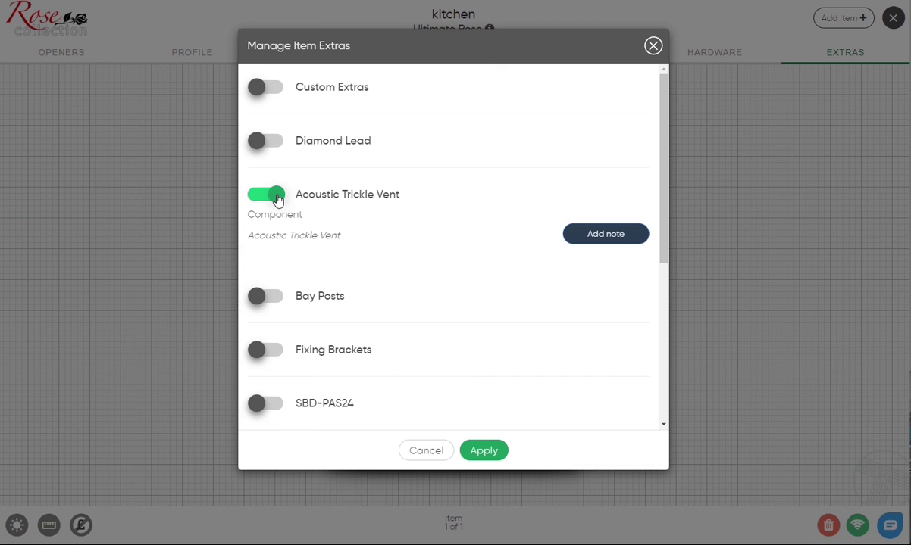
{"action": "left_click", "coordinate": [275, 196]}
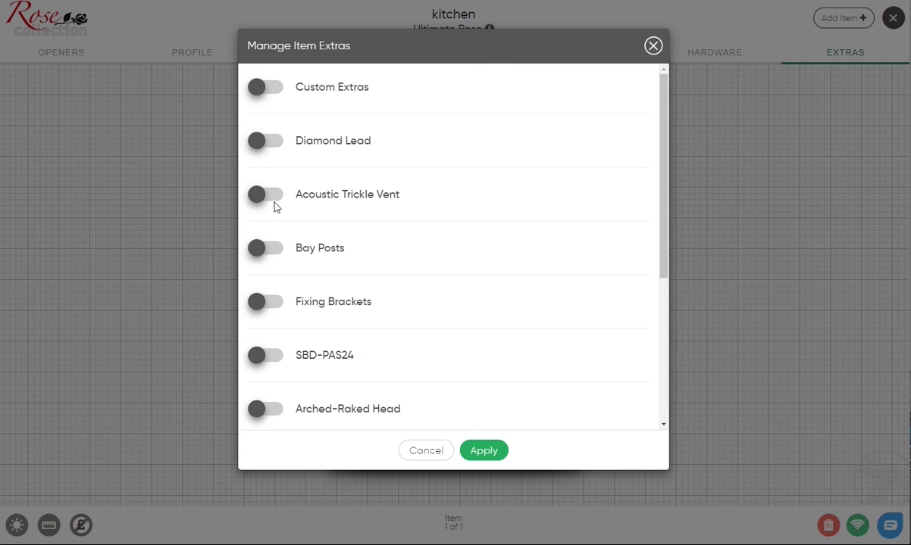
Add Bay Posts with a quantity of 2 and a Welded Cill to the item extras.
{"action": "left_click", "coordinate": [277, 249]}
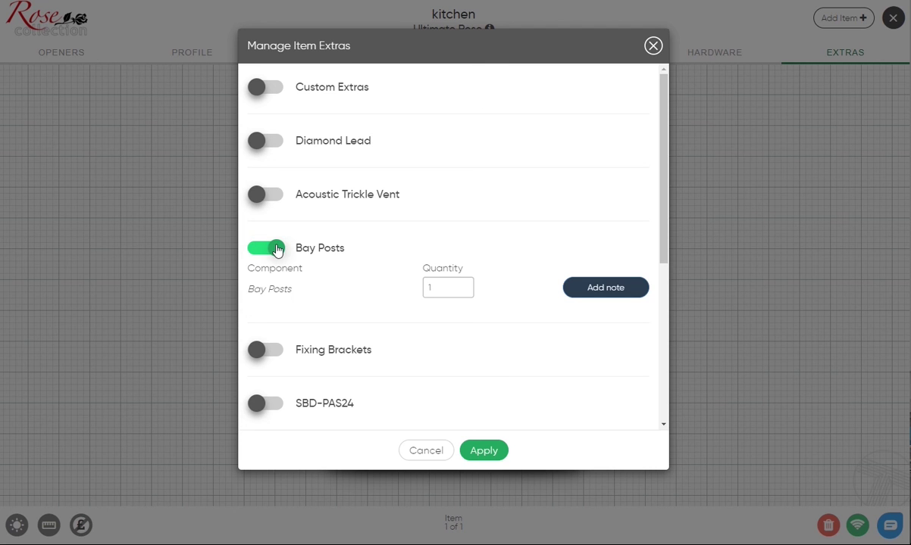
{"action": "double_click", "coordinate": [441, 288]}
{"action": "type", "text": "2"}
{"action": "scroll", "coordinate": [656, 232], "scroll_direction": "down", "scroll_amount": 1}
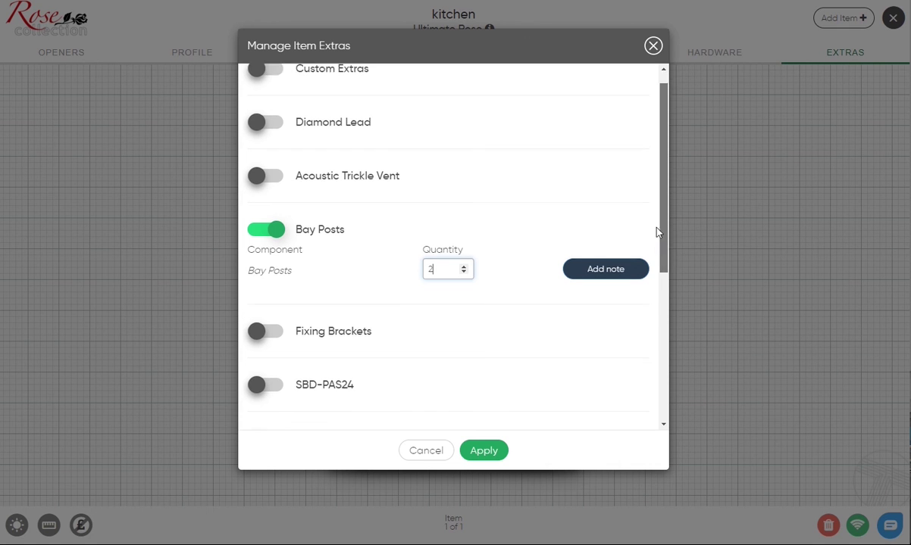
{"action": "scroll", "coordinate": [656, 232], "scroll_direction": "down", "scroll_amount": 2}
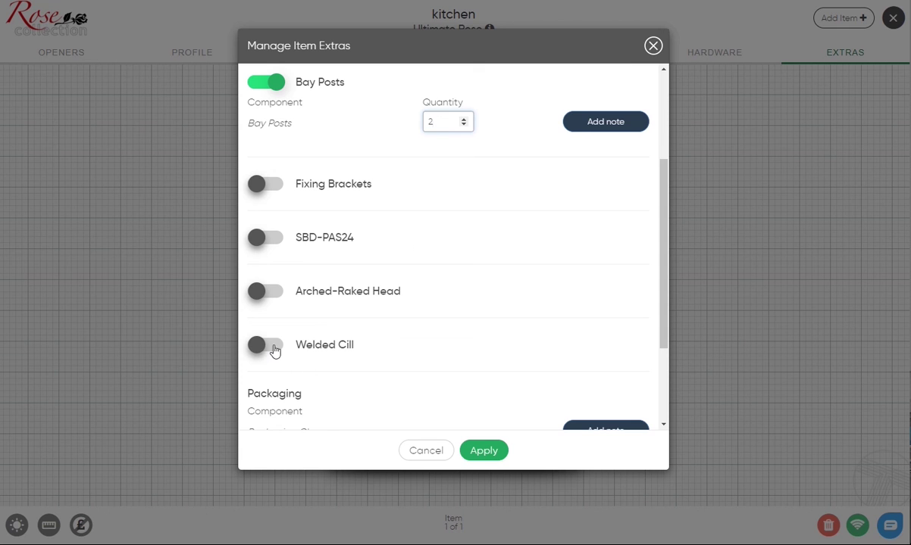
{"action": "left_click", "coordinate": [273, 347]}
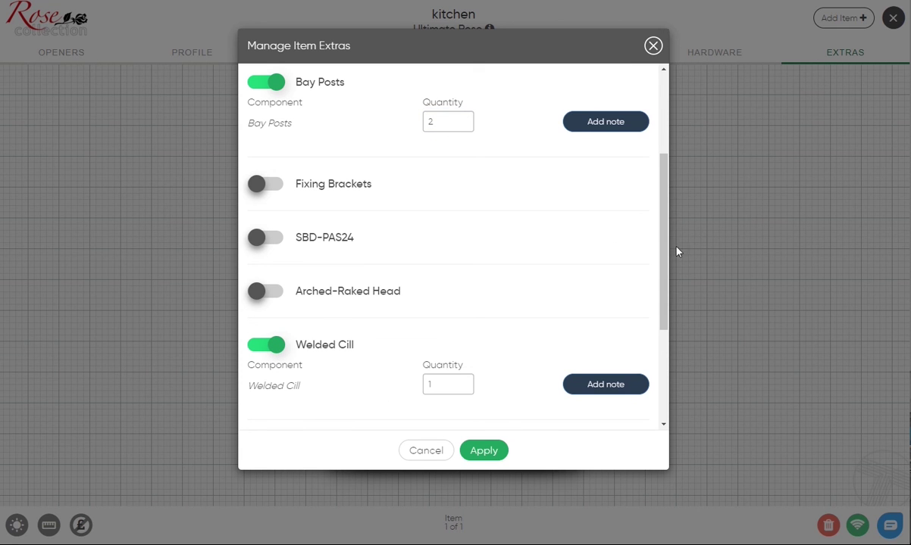
Add Fixing Brackets and SBD-PAS24 to the item extras, keeping their default quantities.
{"action": "scroll", "coordinate": [652, 224], "scroll_direction": "up", "scroll_amount": 2}
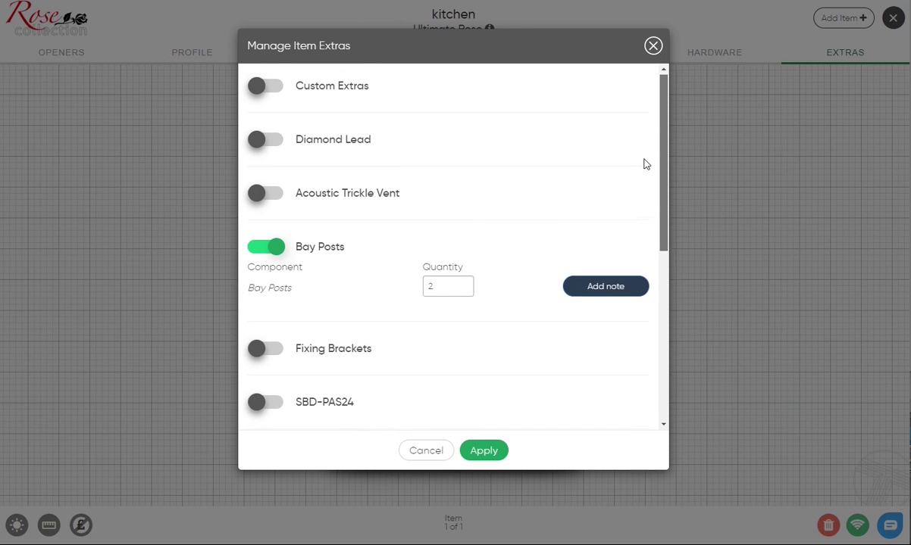
{"action": "scroll", "coordinate": [652, 177], "scroll_direction": "down", "scroll_amount": 1}
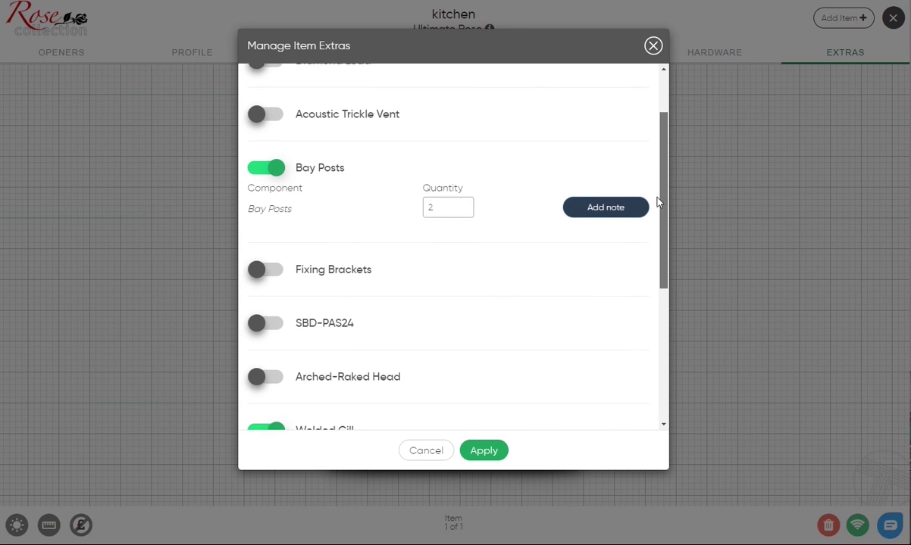
{"action": "scroll", "coordinate": [657, 201], "scroll_direction": "down", "scroll_amount": 1}
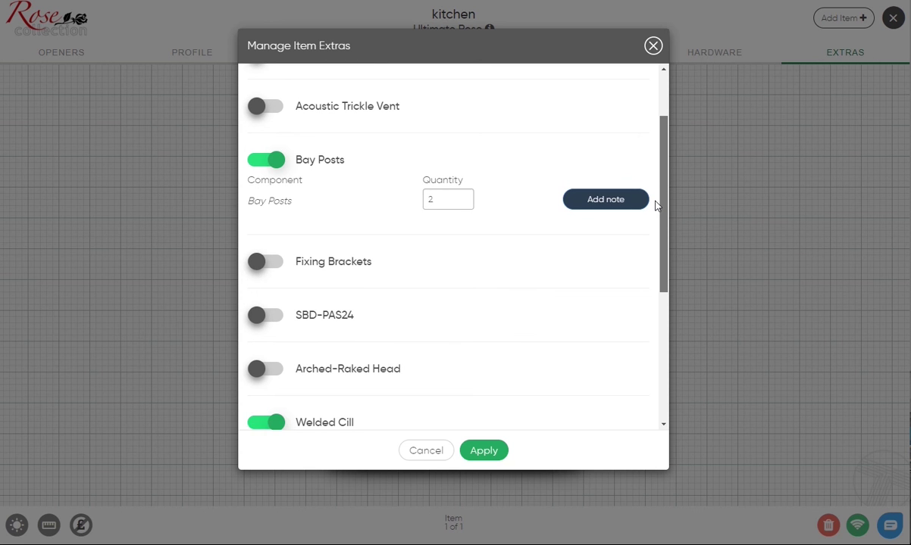
{"action": "scroll", "coordinate": [656, 206], "scroll_direction": "down", "scroll_amount": 1}
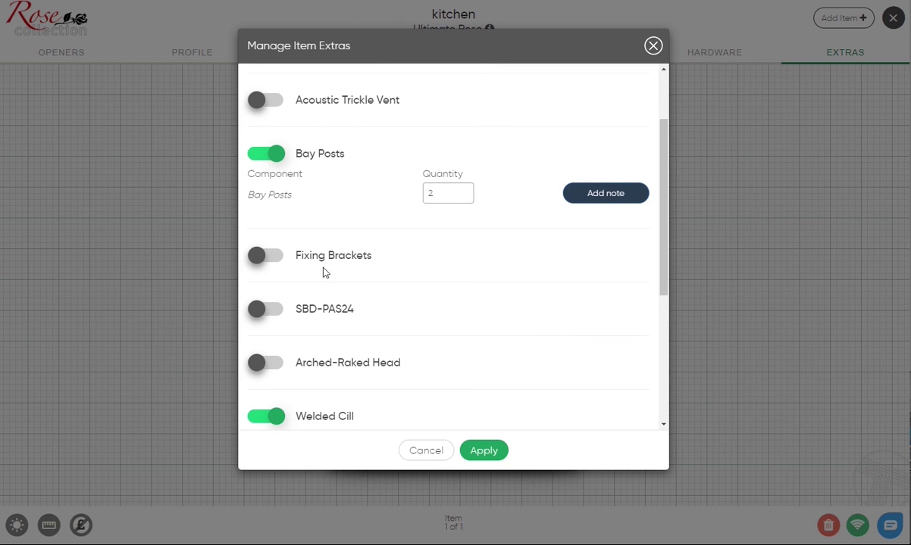
{"action": "left_click", "coordinate": [267, 255]}
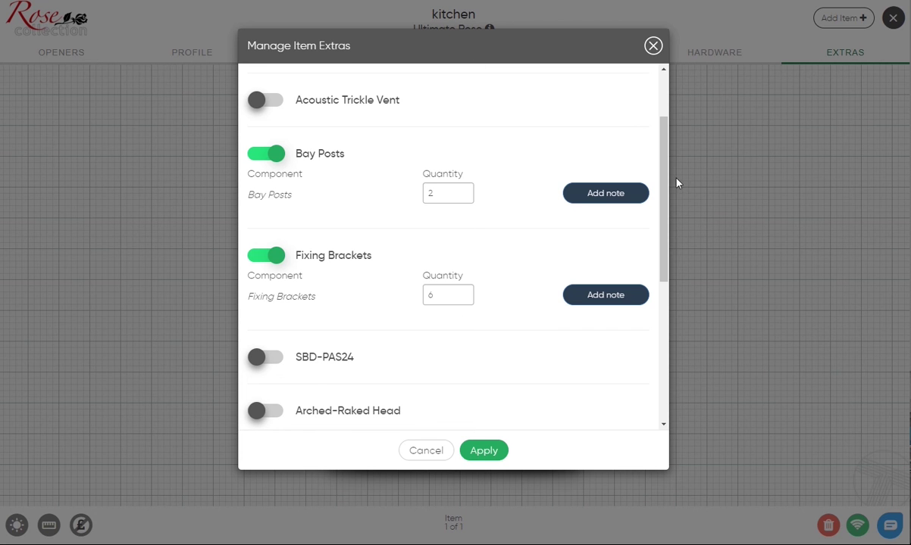
{"action": "left_click_drag", "start_coordinate": [668, 180], "coordinate": [665, 214]}
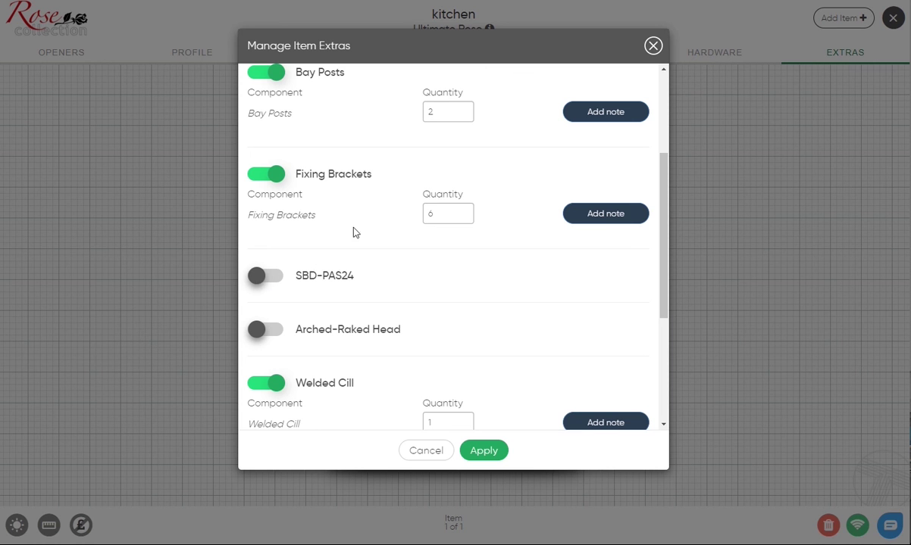
{"action": "left_click", "coordinate": [269, 278]}
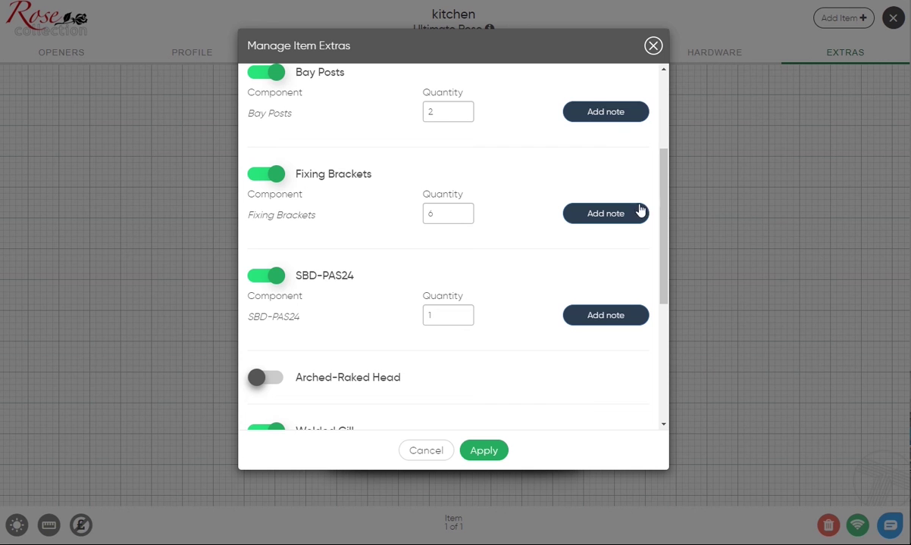
Add Arched-Raked Head to the item extras and apply all the selected extras to the window.
{"action": "scroll", "coordinate": [652, 203], "scroll_direction": "down", "scroll_amount": 2}
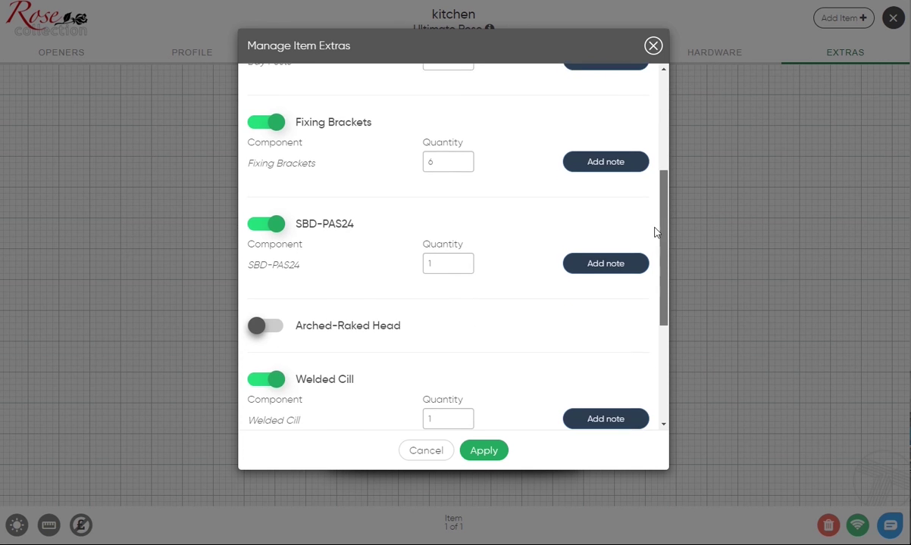
{"action": "scroll", "coordinate": [656, 250], "scroll_direction": "down", "scroll_amount": 1}
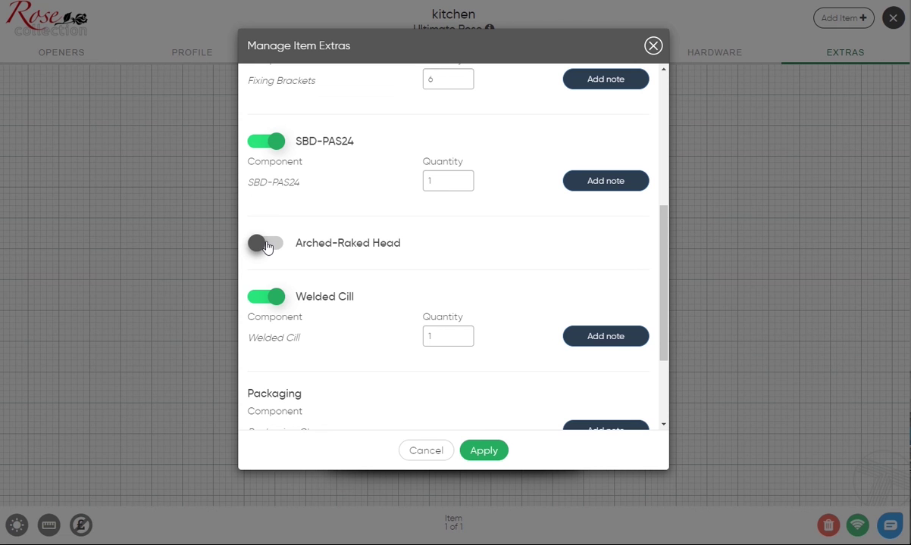
{"action": "left_click", "coordinate": [267, 247]}
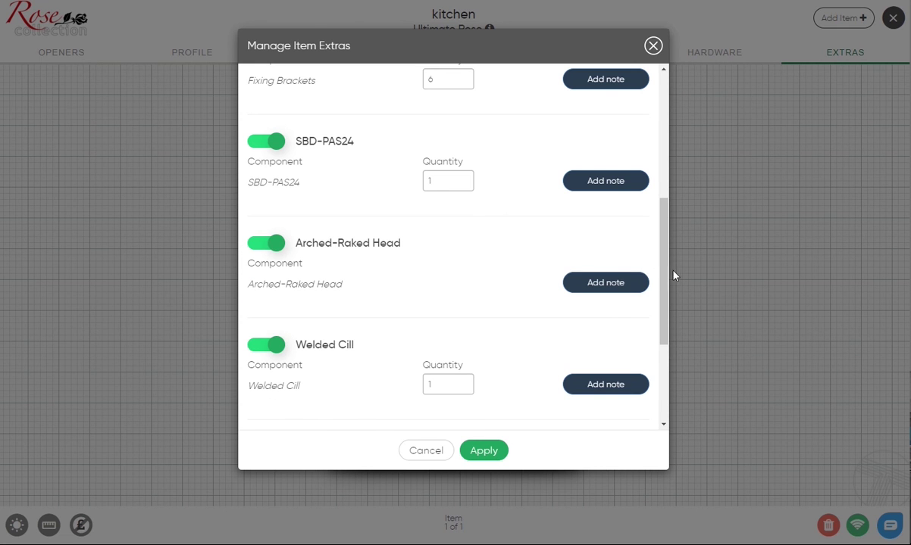
{"action": "left_click_drag", "start_coordinate": [663, 266], "coordinate": [681, 346]}
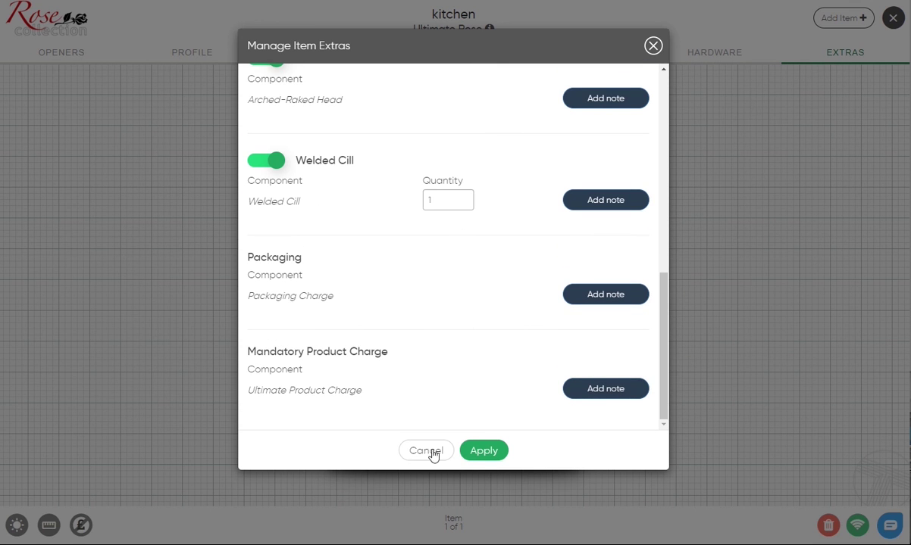
{"action": "left_click", "coordinate": [469, 453]}
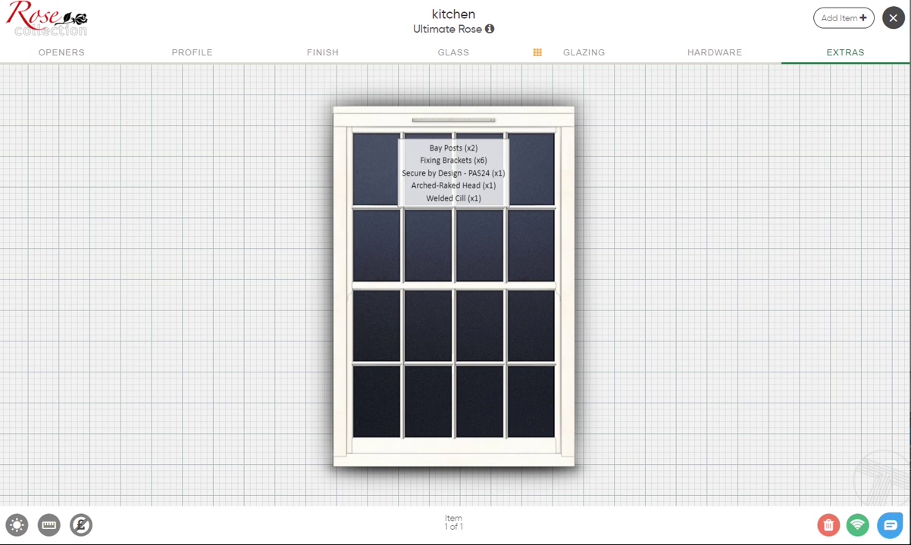
Check the window from its other side, show and hide its price, and review the glass view.
{"action": "left_click", "coordinate": [15, 521]}
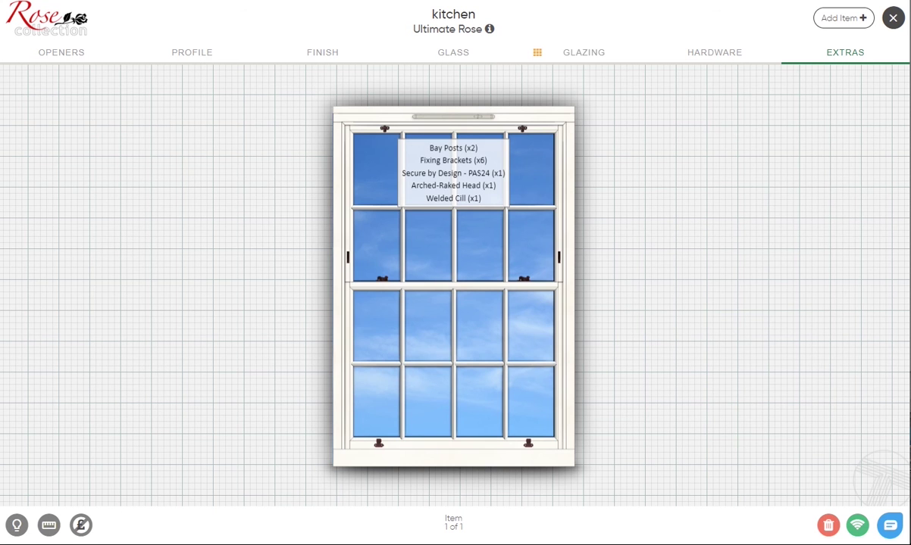
{"action": "left_click", "coordinate": [81, 525]}
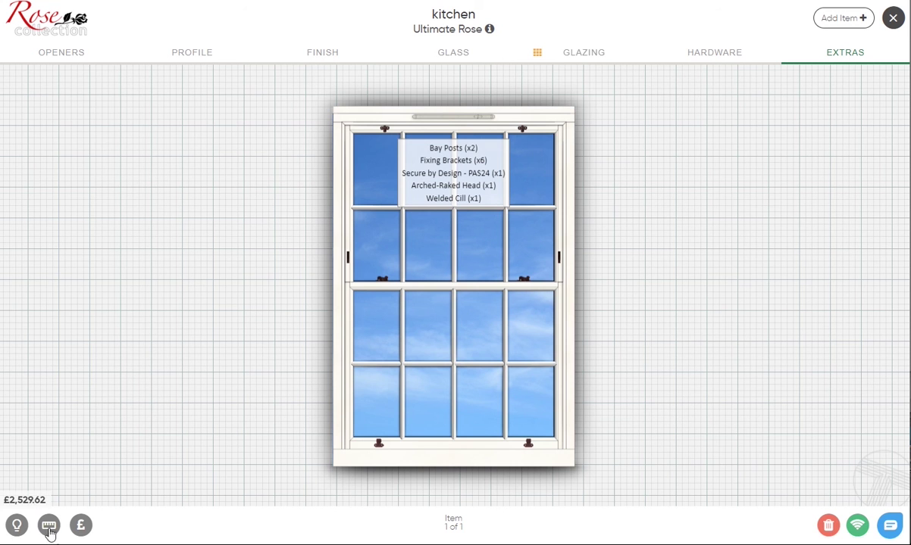
{"action": "left_click", "coordinate": [81, 527]}
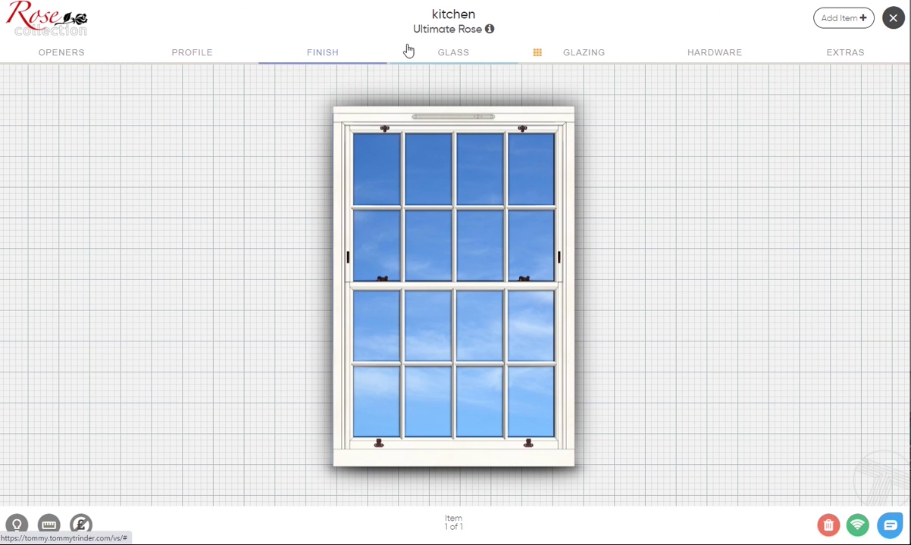
{"action": "left_click", "coordinate": [454, 55]}
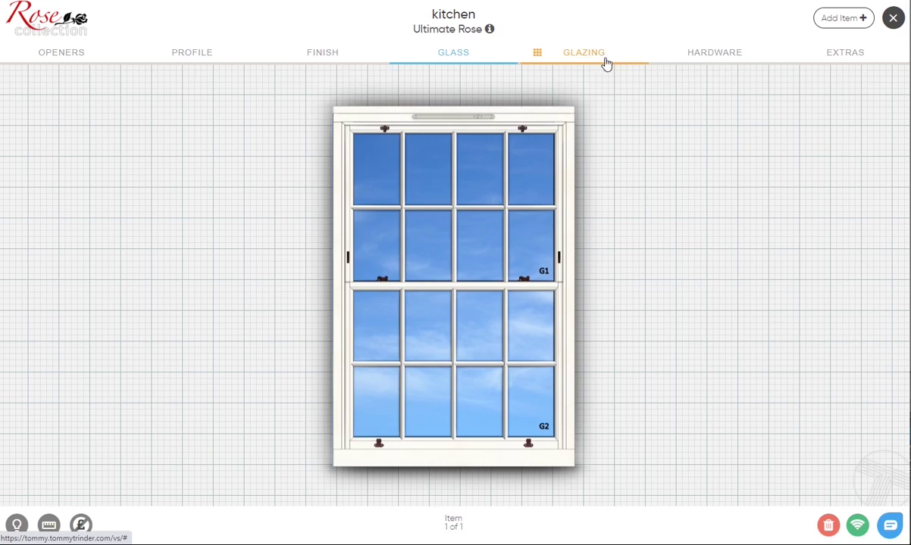